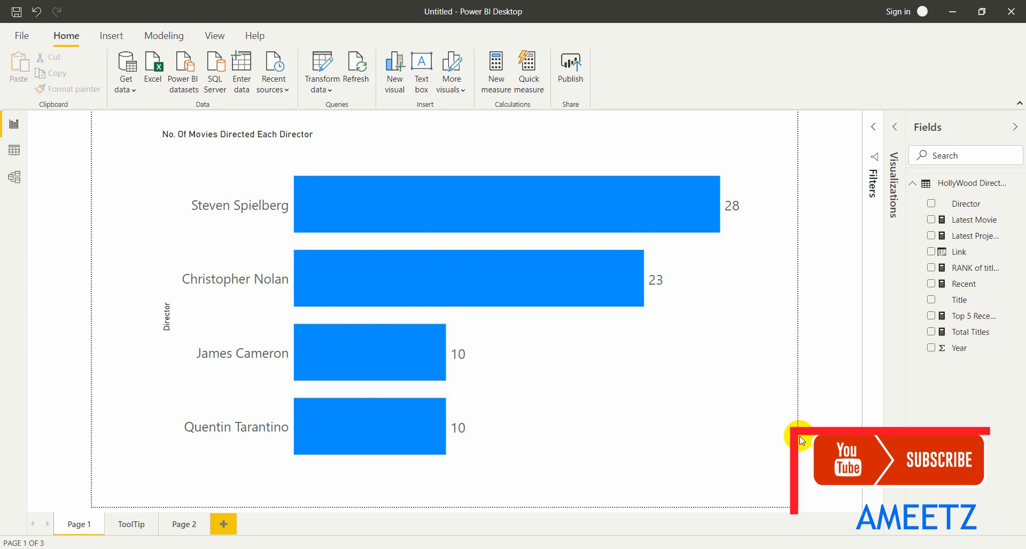
# - Examine the custom tooltips on the director bars of the finished movie-count chart
pyautogui.moveTo(582, 214)
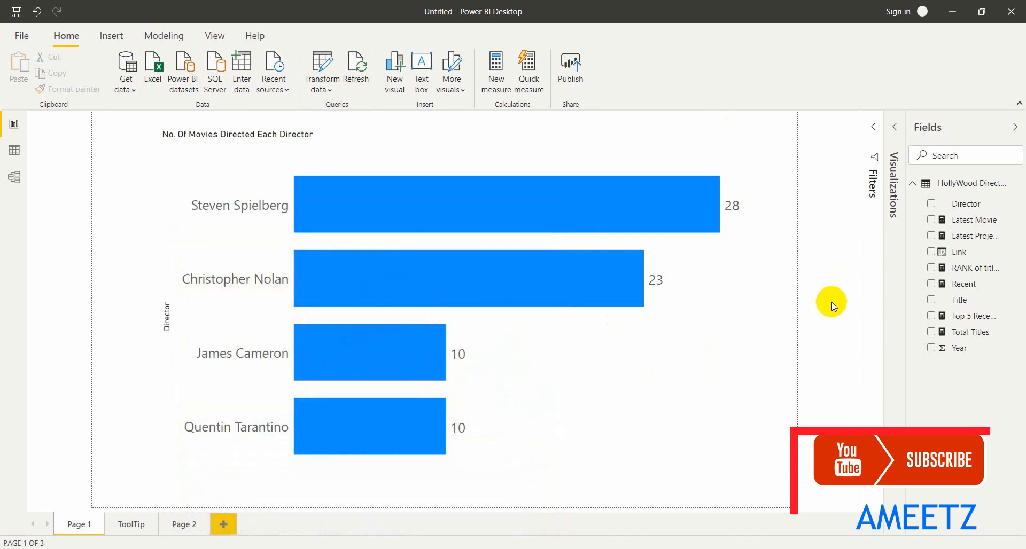
pyautogui.click(630, 296)
pyautogui.moveTo(607, 287)
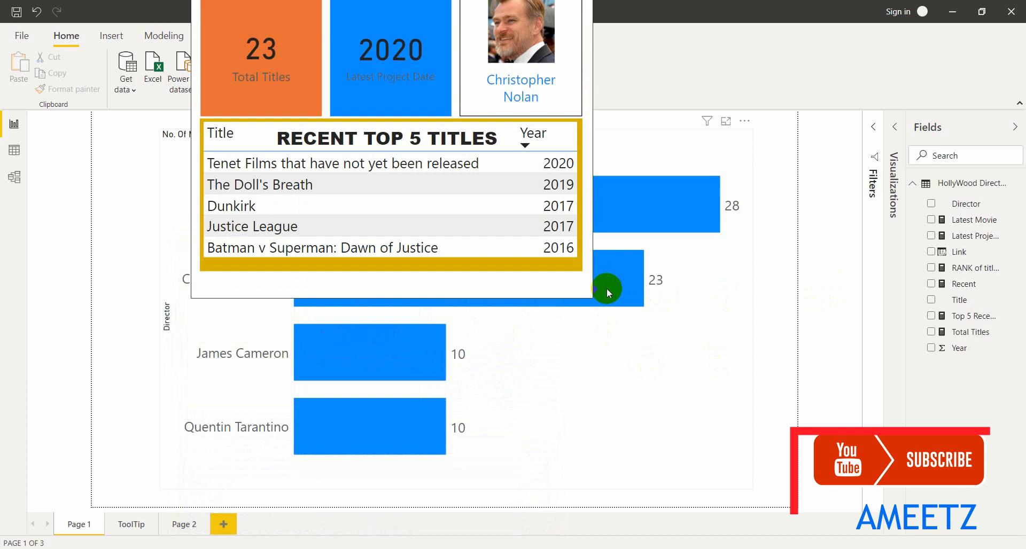
pyautogui.moveTo(434, 353)
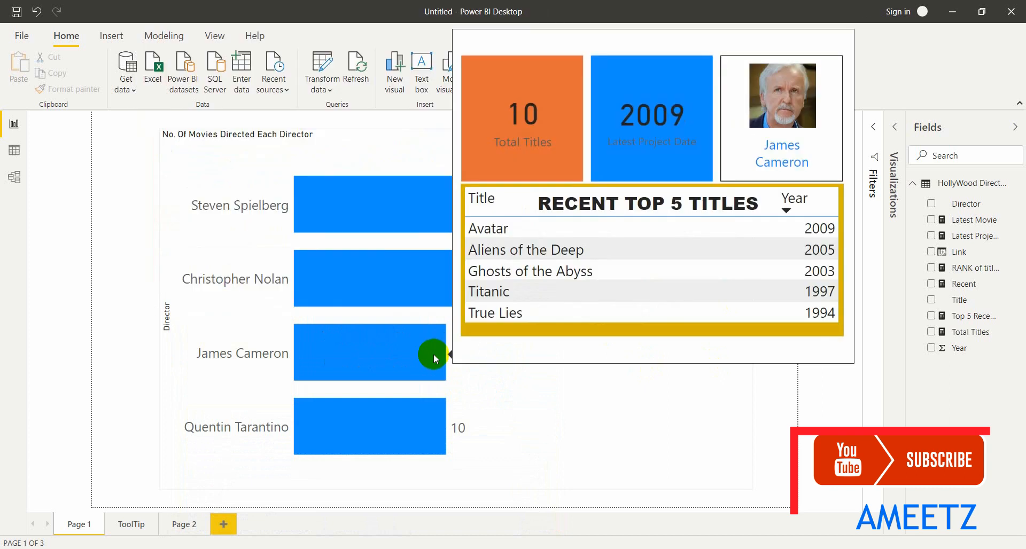
pyautogui.moveTo(394, 423)
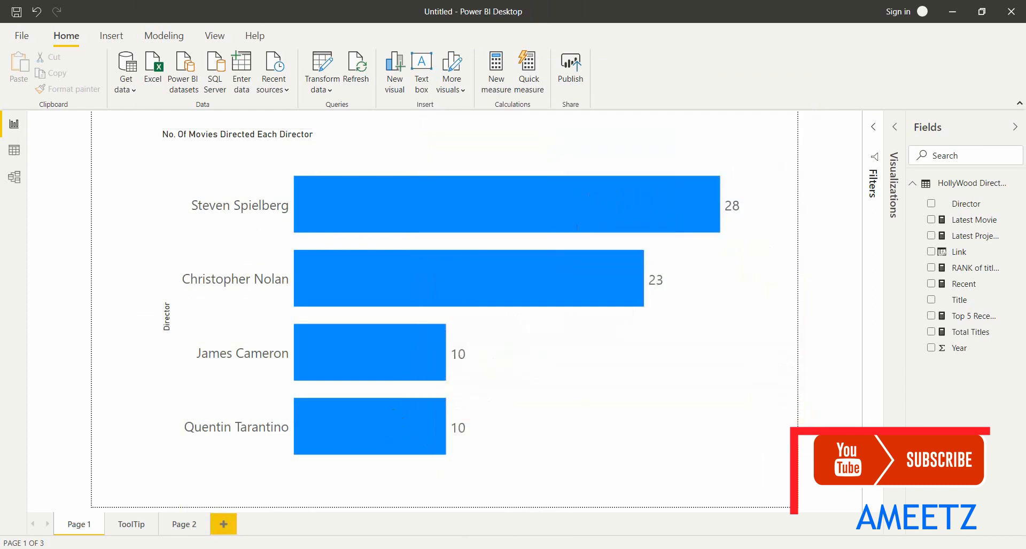
pyautogui.click(776, 308)
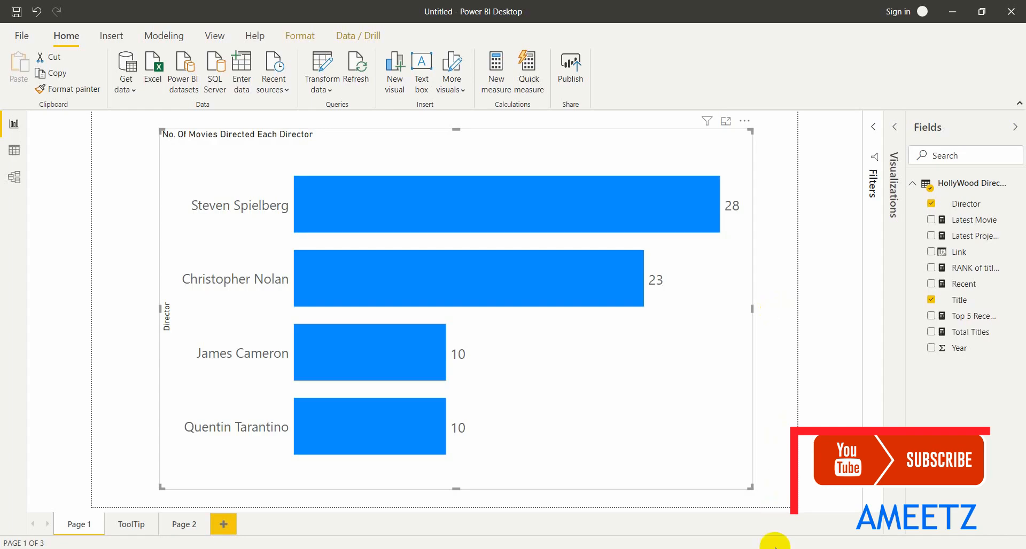
# - Switch to the second, blank Power BI Desktop report and dismiss its start screen
pyautogui.moveTo(747, 548)
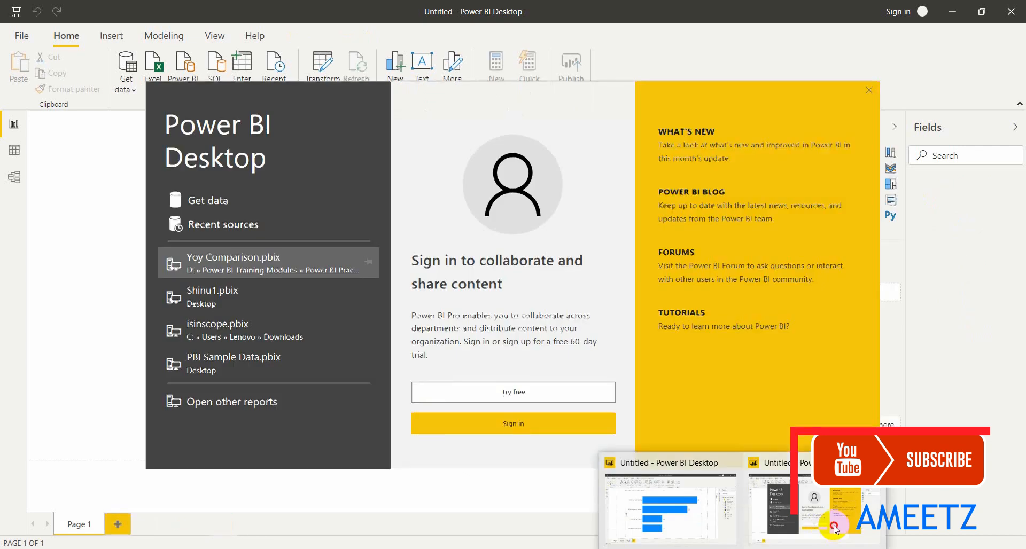
pyautogui.click(832, 526)
pyautogui.click(869, 89)
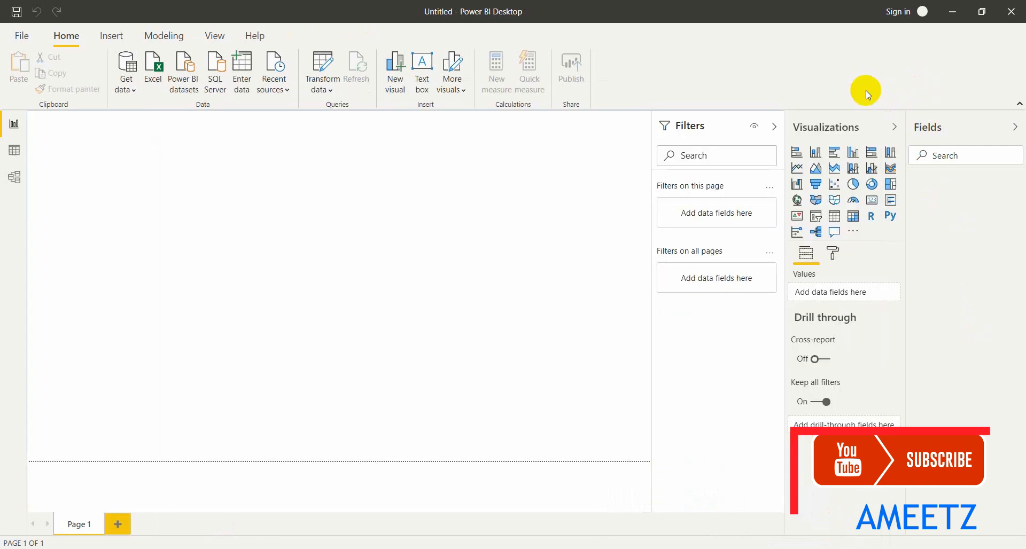
# - Create a manually entered table and paste in the copied Director, Year and Title data with its headers
pyautogui.click(236, 92)
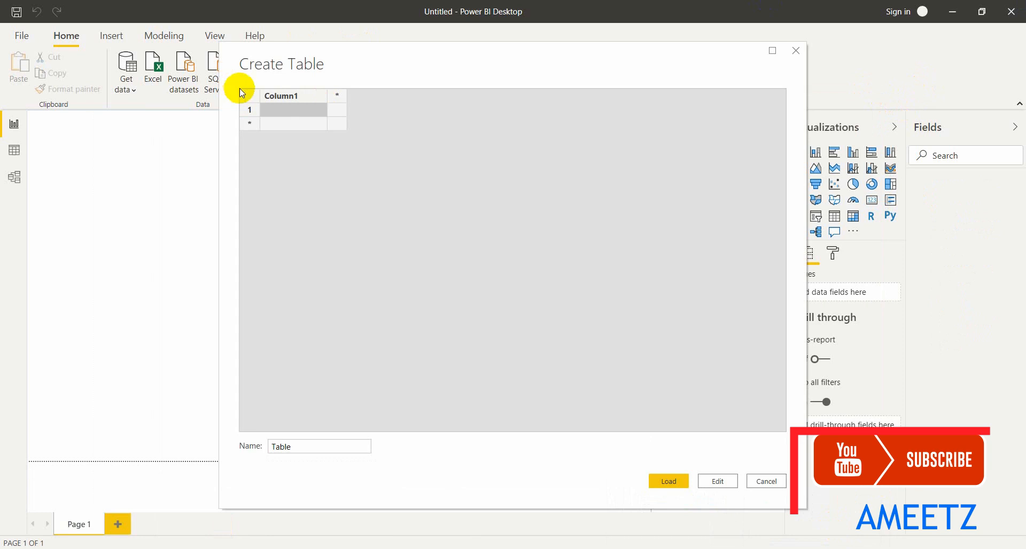
pyautogui.click(293, 98)
pyautogui.hotkey('ctrl', 'v')
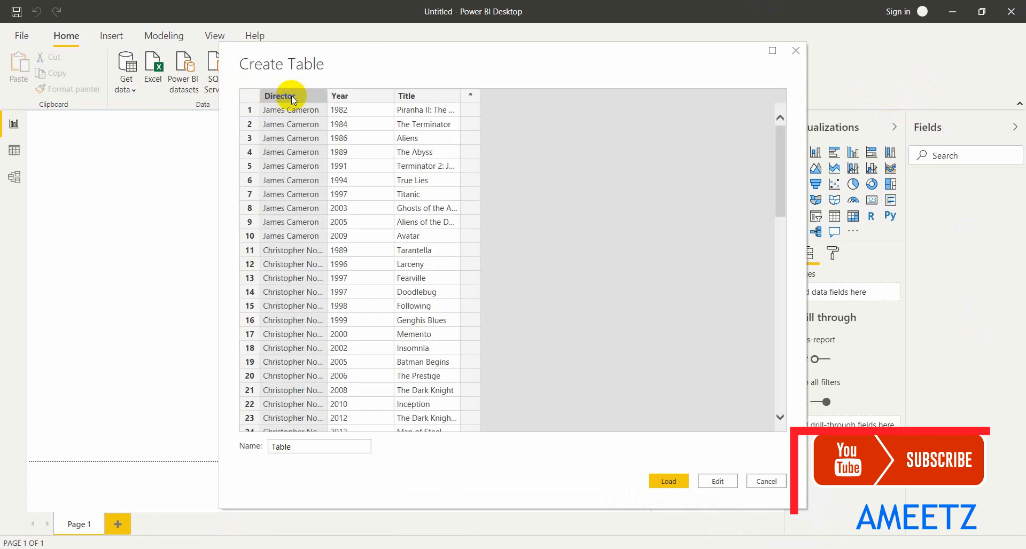
# - Name the new table Hollywood and load it into the report
pyautogui.doubleClick(361, 446)
pyautogui.write('Hollow')
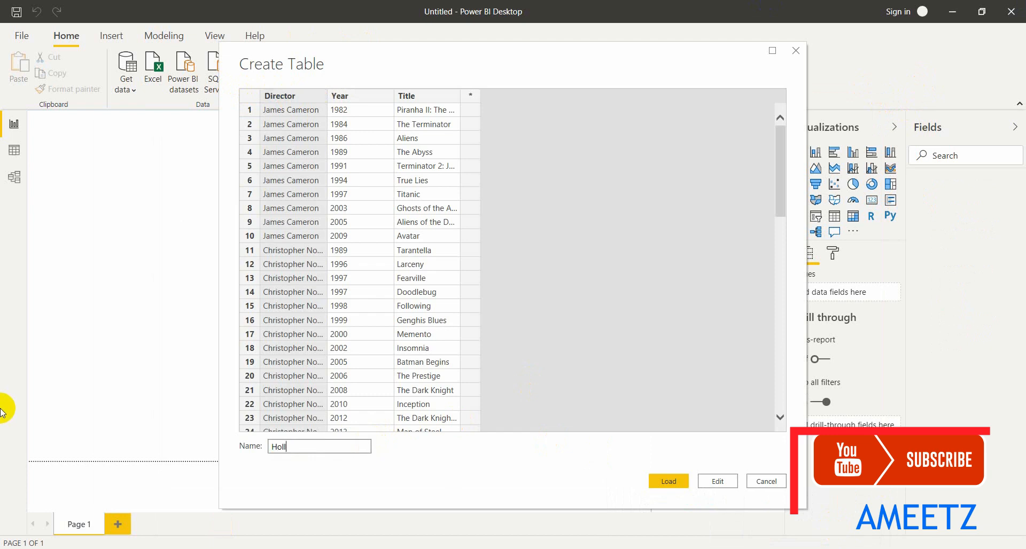
pyautogui.press('BackSpace')
pyautogui.write('y')
pyautogui.press('BackSpace')
pyautogui.press('BackSpace')
pyautogui.write('ywood')
pyautogui.click(667, 482)
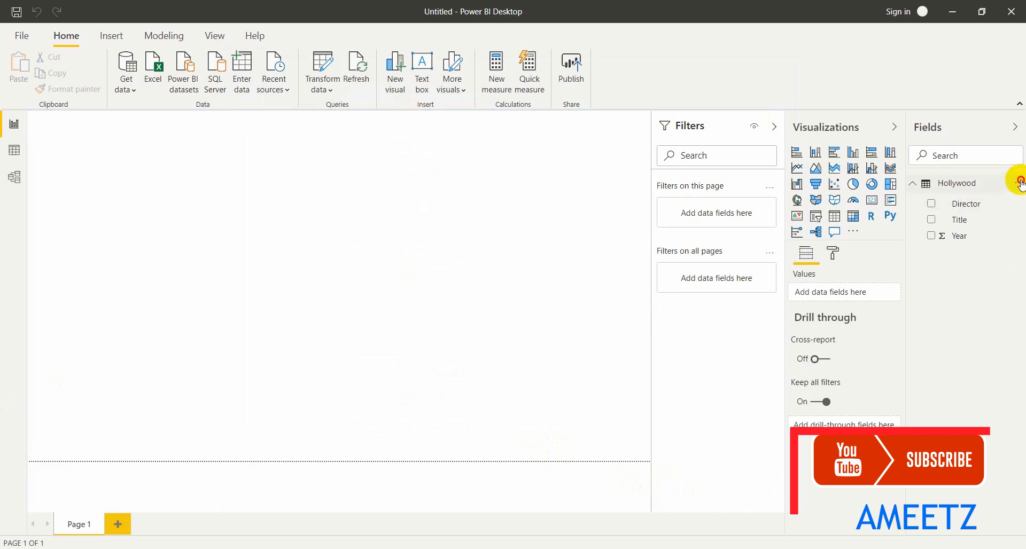
# - Add a measure to the Hollywood table defined as Total Titles = COUNT(Hollywood[Title])
pyautogui.click(1016, 182)
pyautogui.click(1003, 198)
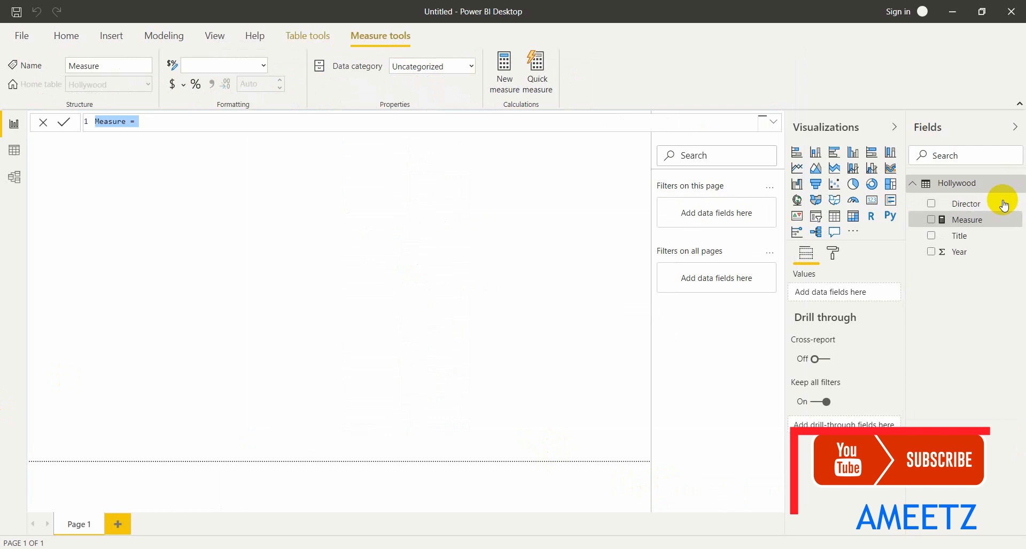
pyautogui.press('BackSpace')
pyautogui.write('Total Titl')
pyautogui.press('BackSpace')
pyautogui.press('BackSpace')
pyautogui.press('BackSpace')
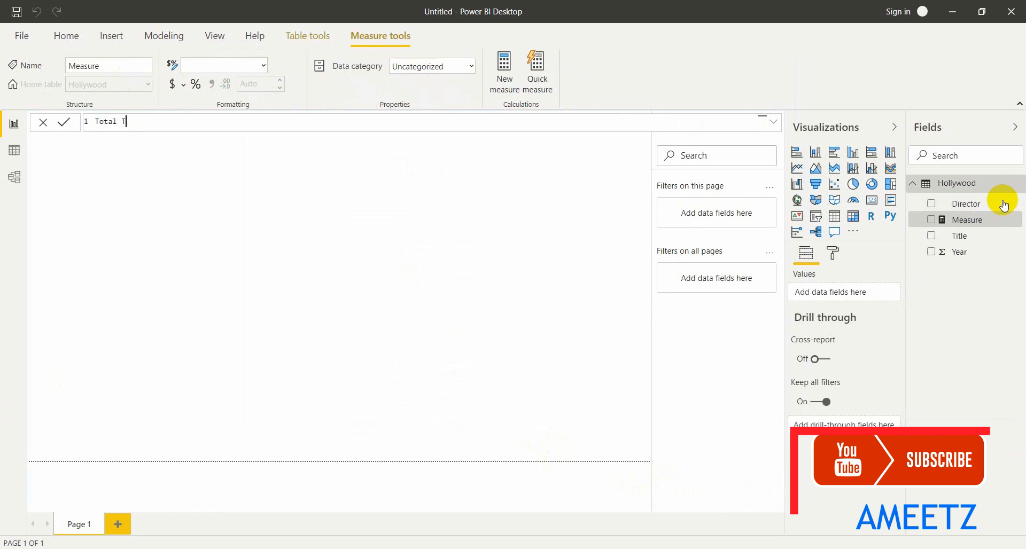
pyautogui.write('itle')
pyautogui.write('s = COUNT(')
pyautogui.write('Hollywood[Title]')
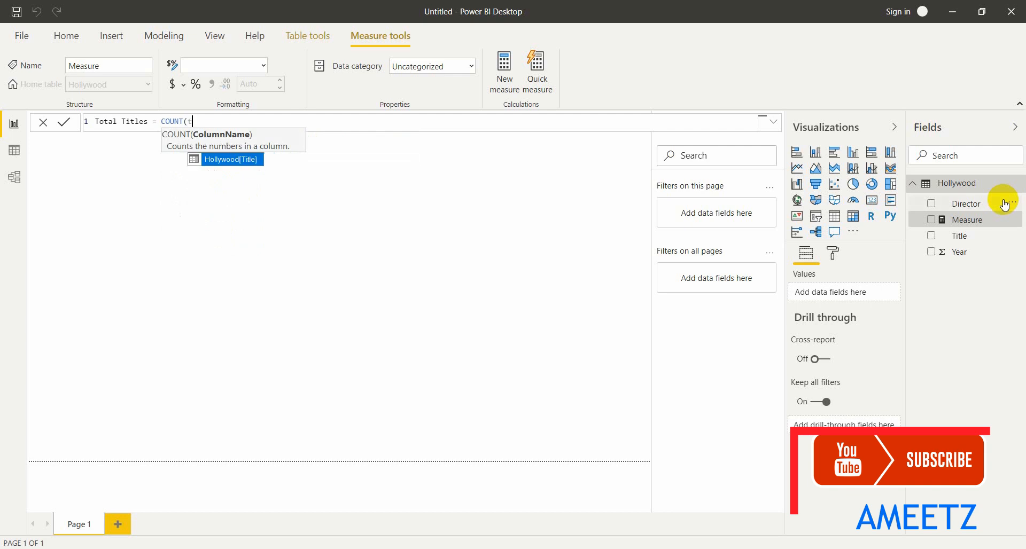
pyautogui.press('Tab')
pyautogui.write(')')
pyautogui.press('Return')
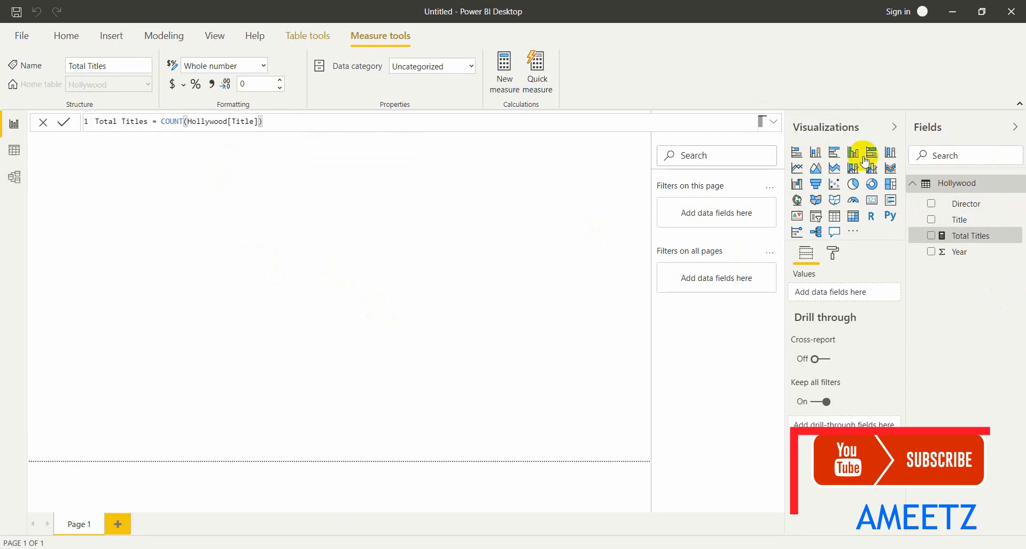
# - Insert a clustered bar chart, enlarge it and place it near the middle of the page
pyautogui.click(835, 152)
pyautogui.moveTo(78, 220); pyautogui.dragTo(133, 245)
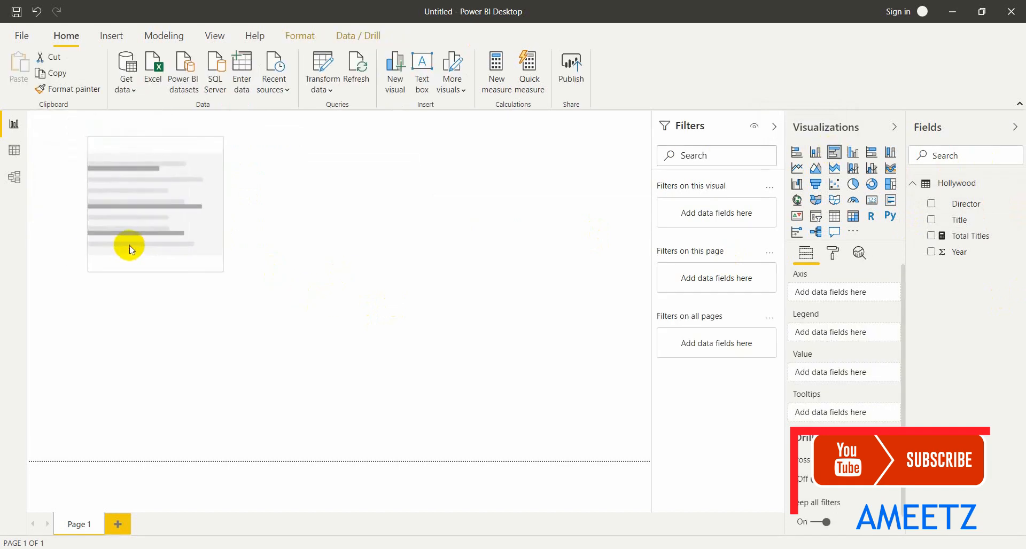
pyautogui.moveTo(222, 270); pyautogui.dragTo(404, 401)
pyautogui.moveTo(333, 344); pyautogui.dragTo(412, 374)
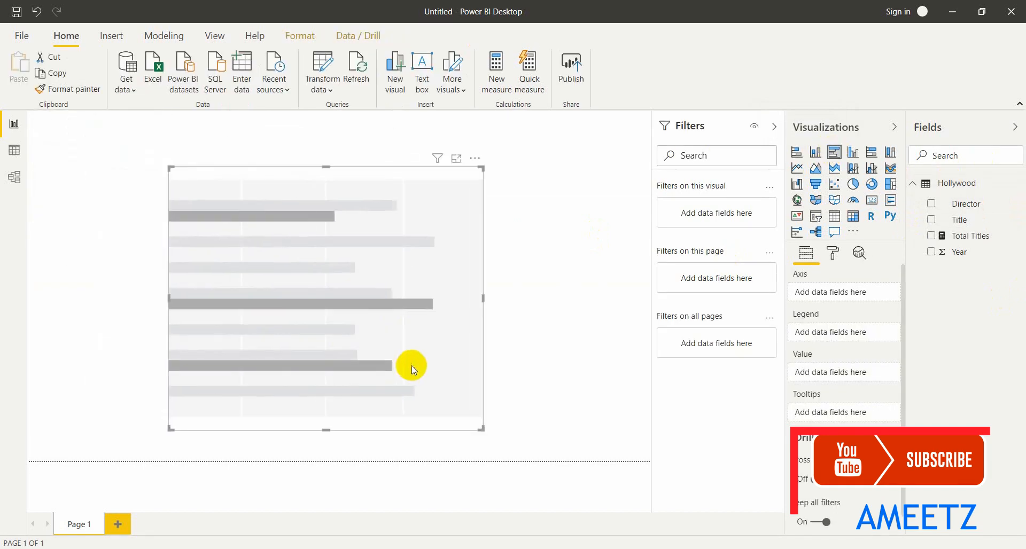
# - Assign Director to the chart's axis and Total Titles to its value, and enlarge the chart to fill most of the page
pyautogui.moveTo(968, 204); pyautogui.dragTo(855, 294)
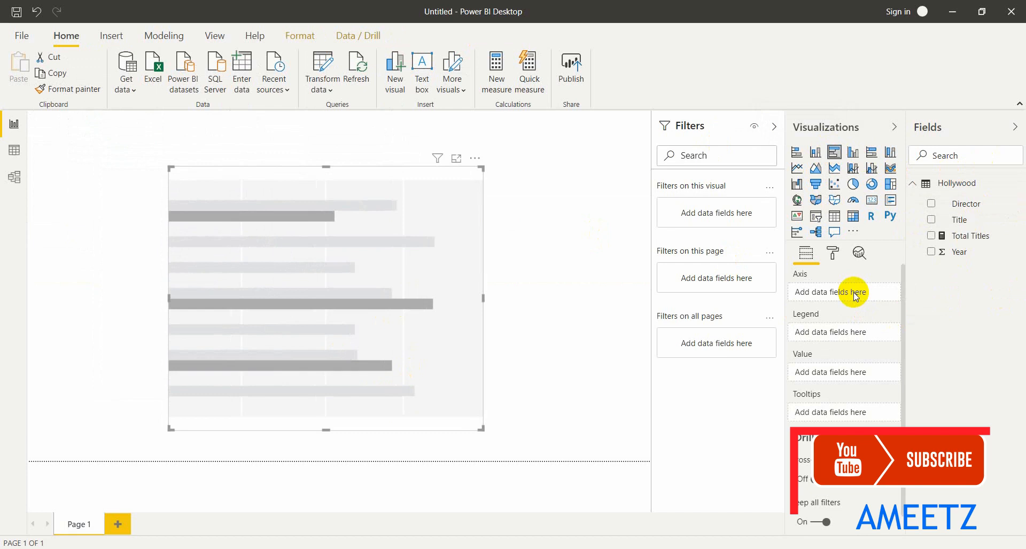
pyautogui.moveTo(978, 235); pyautogui.dragTo(853, 372)
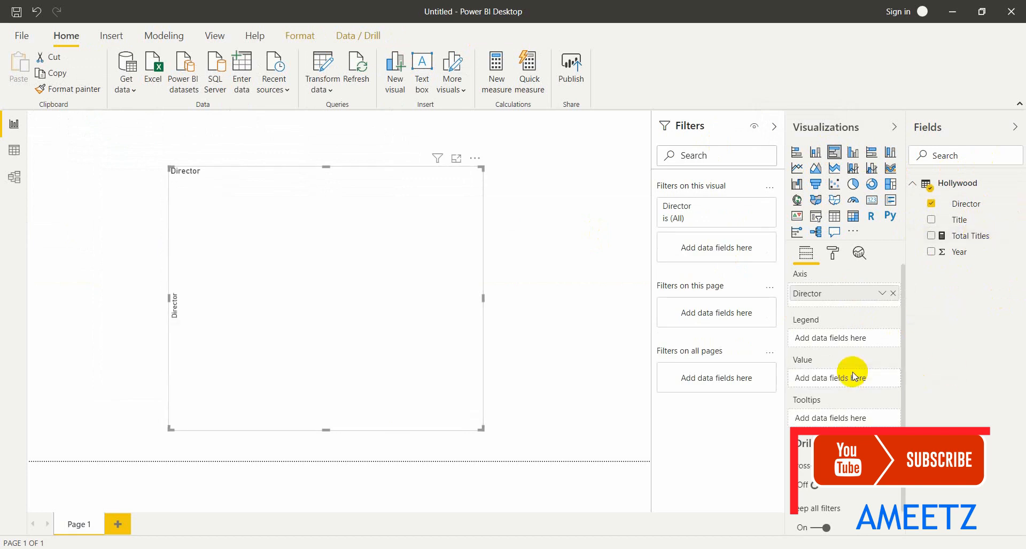
pyautogui.moveTo(483, 427); pyautogui.dragTo(566, 460)
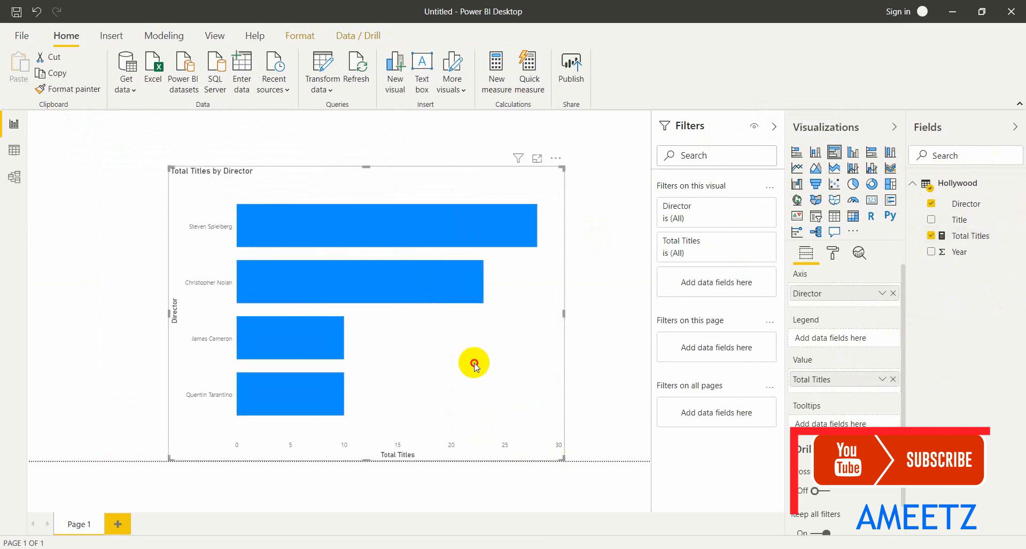
pyautogui.moveTo(470, 361); pyautogui.dragTo(403, 334)
pyautogui.moveTo(498, 438); pyautogui.dragTo(536, 445)
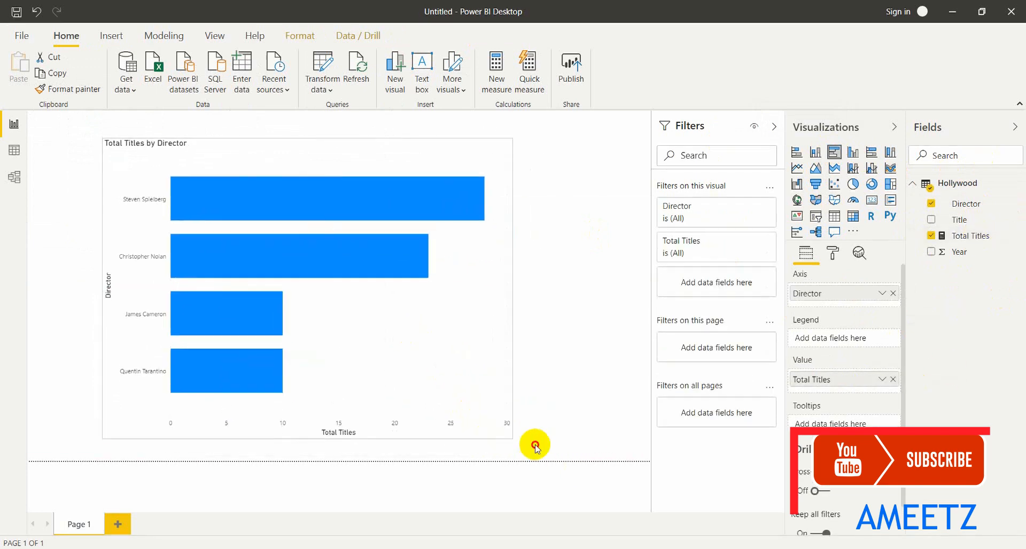
# - Turn off the bar chart's X axis and the X axis title
pyautogui.click(834, 253)
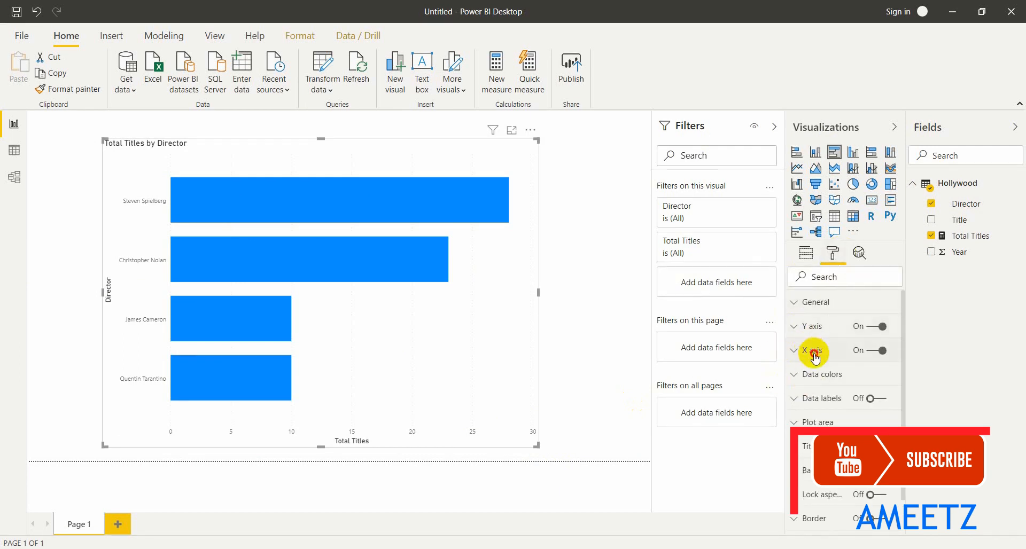
pyautogui.click(810, 352)
pyautogui.click(880, 352)
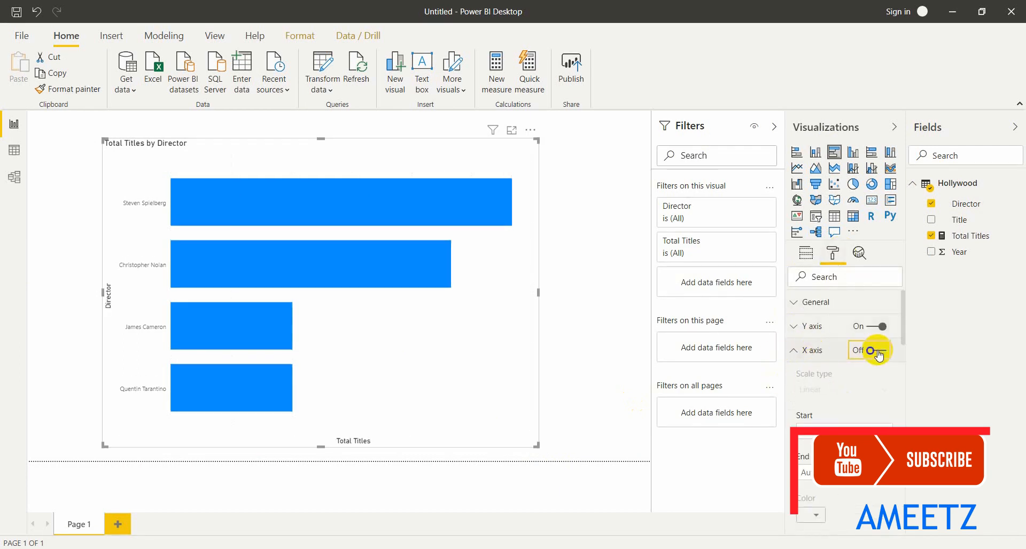
pyautogui.click(835, 353)
pyautogui.click(834, 353)
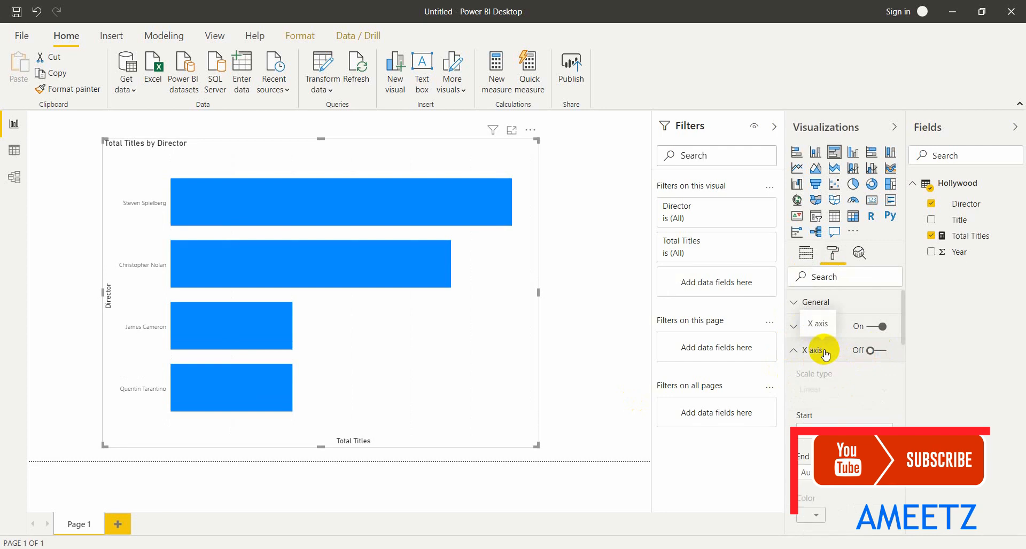
pyautogui.scroll(-4, 836, 455)
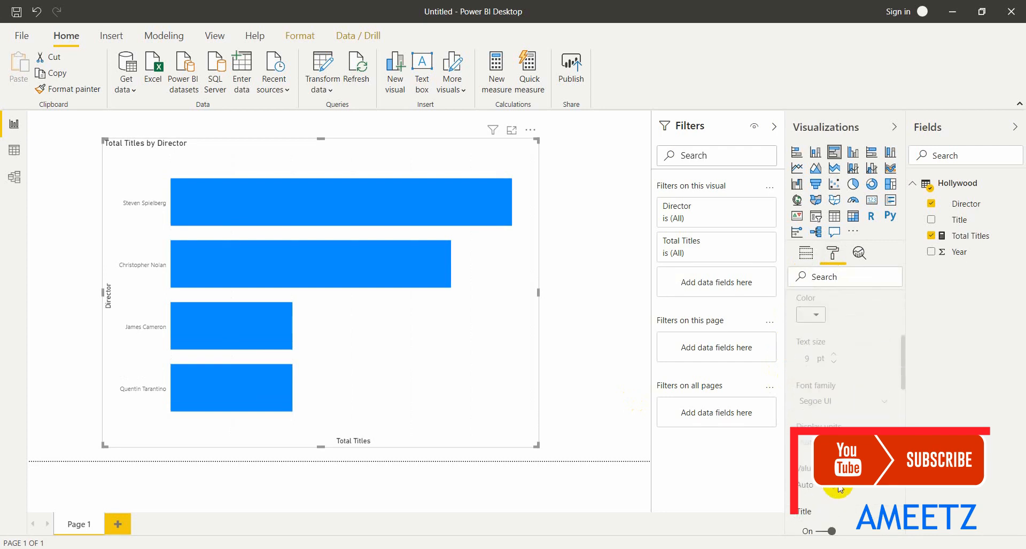
pyautogui.scroll(-2, 840, 489)
pyautogui.click(817, 397)
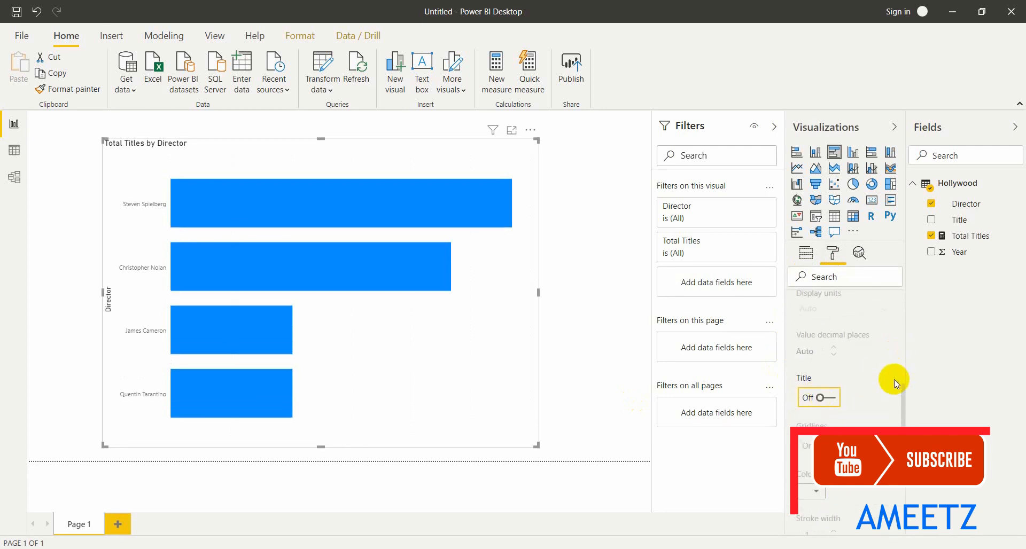
# - Increase the text size of the director names on the chart's Y axis
pyautogui.moveTo(903, 398); pyautogui.dragTo(903, 289)
pyautogui.click(825, 332)
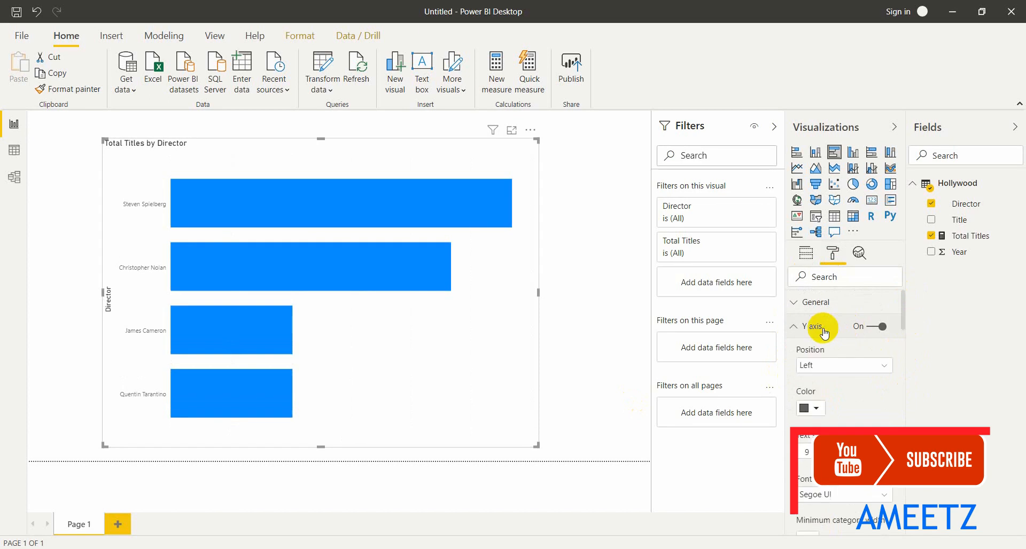
pyautogui.doubleClick(824, 449)
pyautogui.click(824, 449)
# - Set the Y axis maximum size to 50% so the director names fit in full
pyautogui.scroll(-5, 851, 411)
pyautogui.scroll(-2, 852, 410)
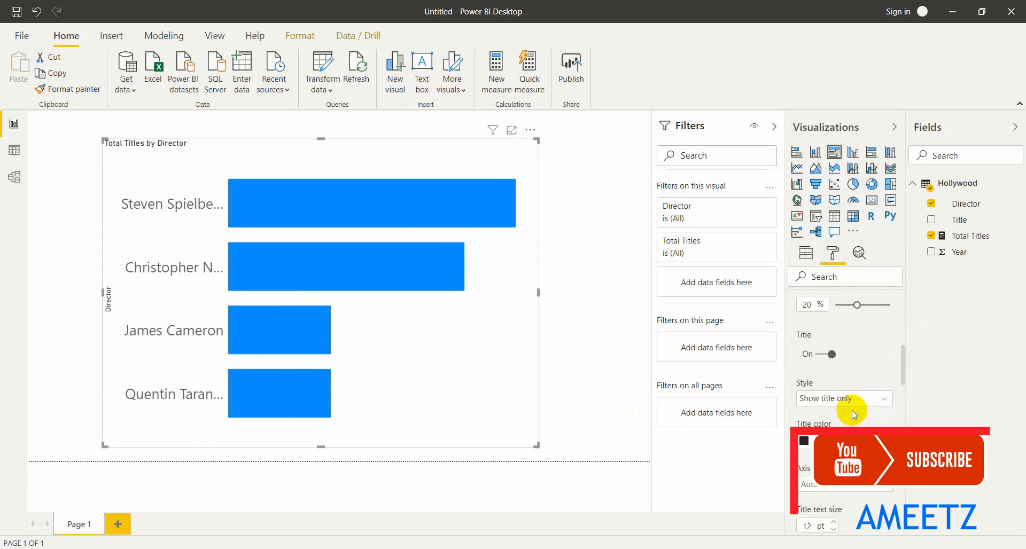
pyautogui.scroll(2, 852, 411)
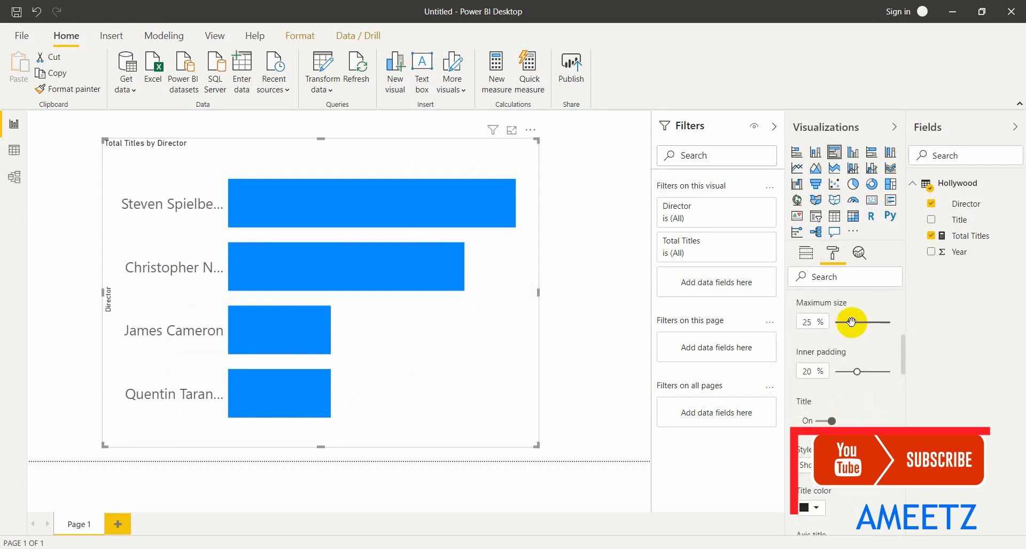
pyautogui.moveTo(852, 321); pyautogui.dragTo(946, 324)
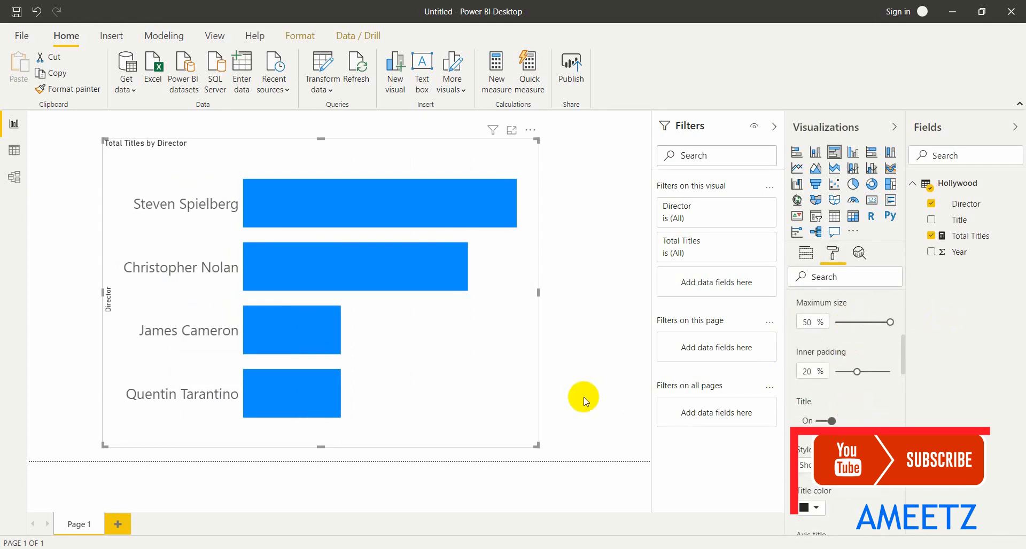
pyautogui.scroll(5, 878, 398)
pyautogui.click(795, 331)
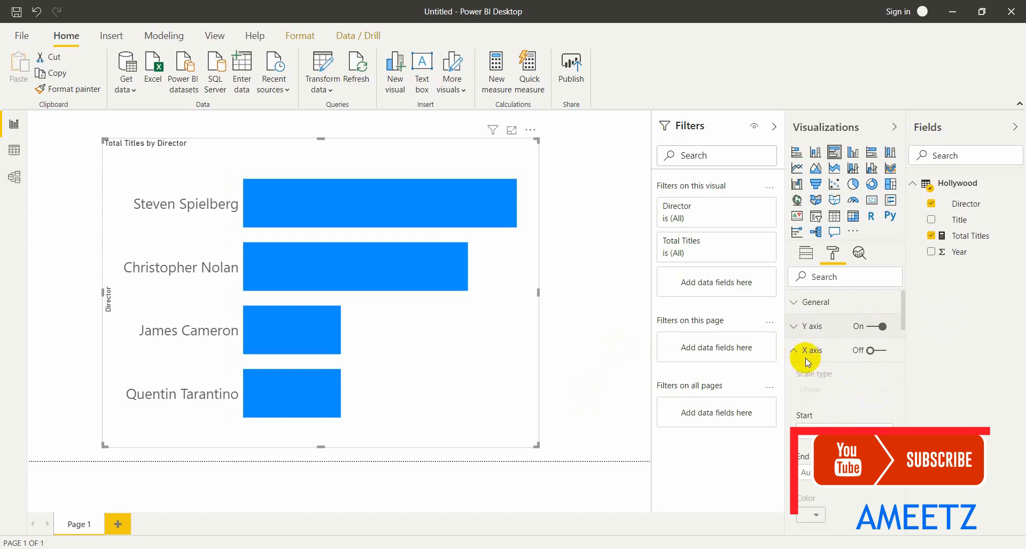
# - Turn on the chart's data labels and increase their text size
pyautogui.scroll(-1, 841, 414)
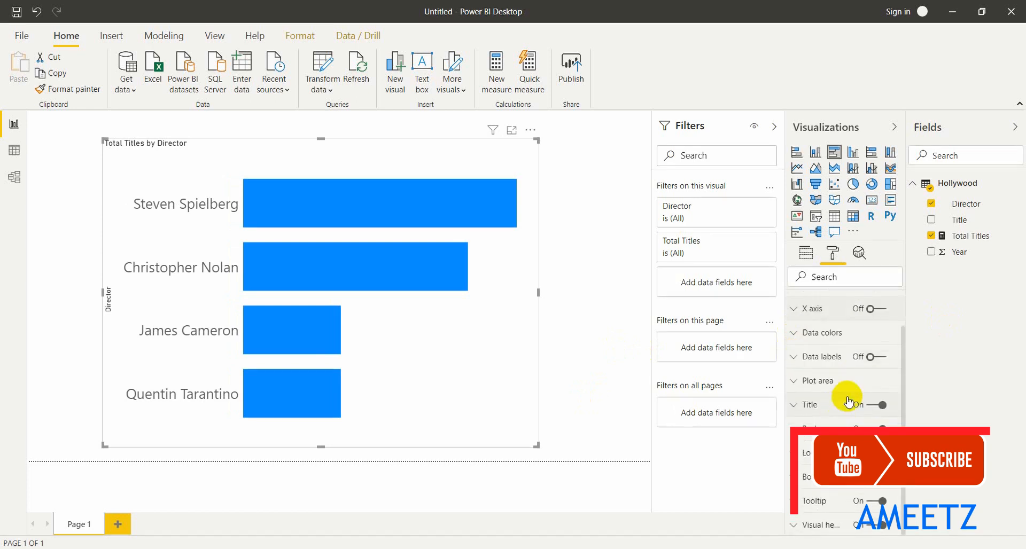
pyautogui.click(854, 356)
pyautogui.click(868, 357)
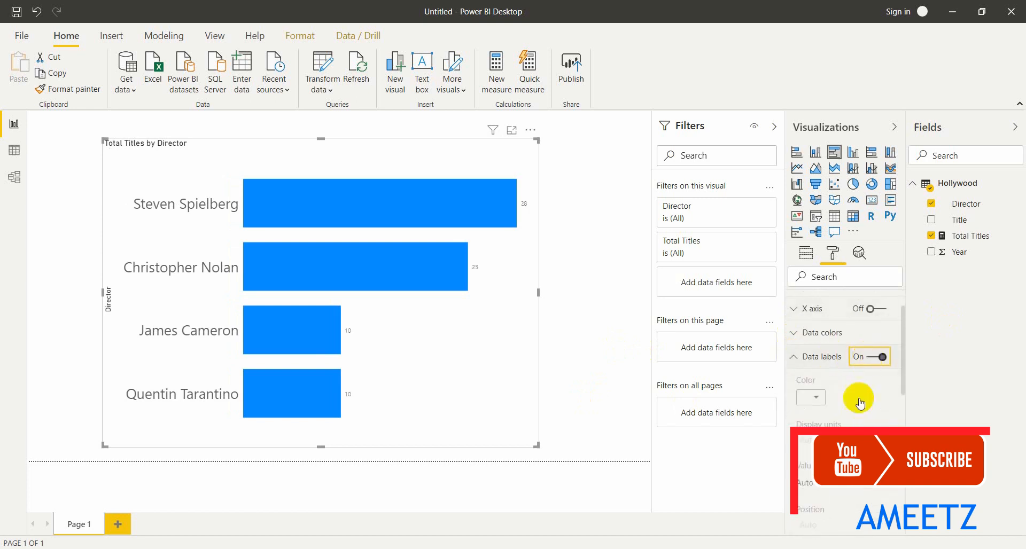
pyautogui.scroll(-3, 836, 409)
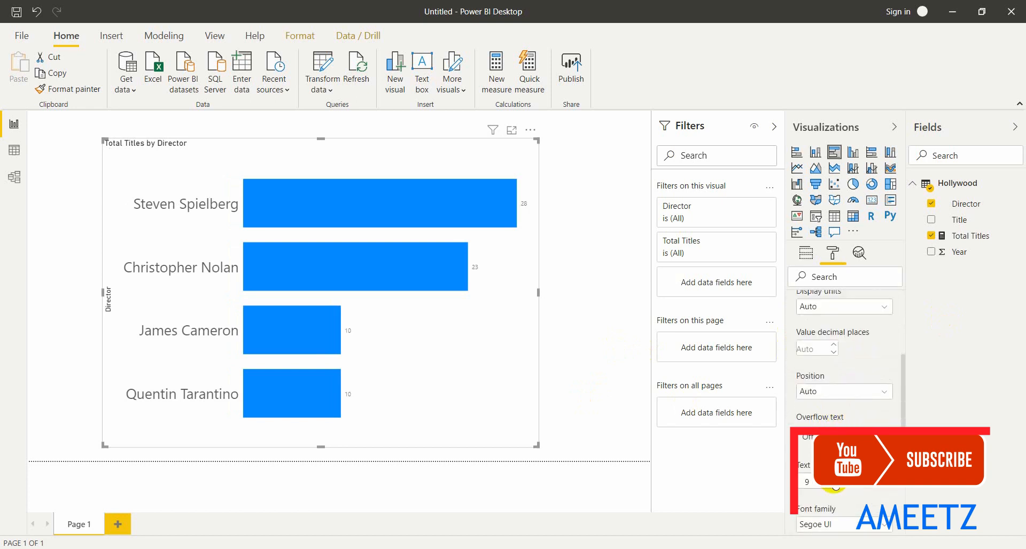
pyautogui.click(835, 479)
pyautogui.click(834, 479)
pyautogui.click(835, 479)
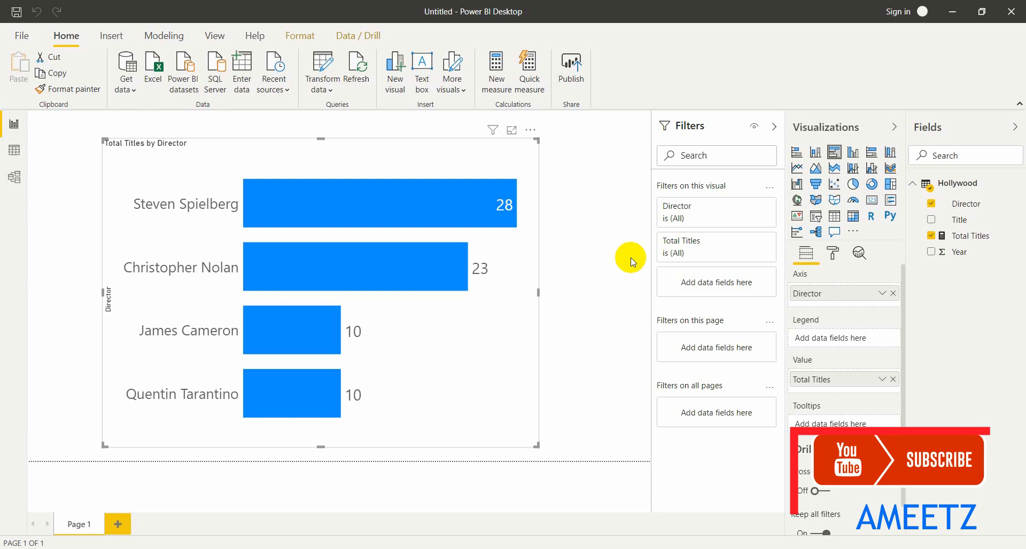
# - Add a calculated column named lINK to the Hollywood table and begin its formula with the SWITCH function on a new line
pyautogui.click(15, 151)
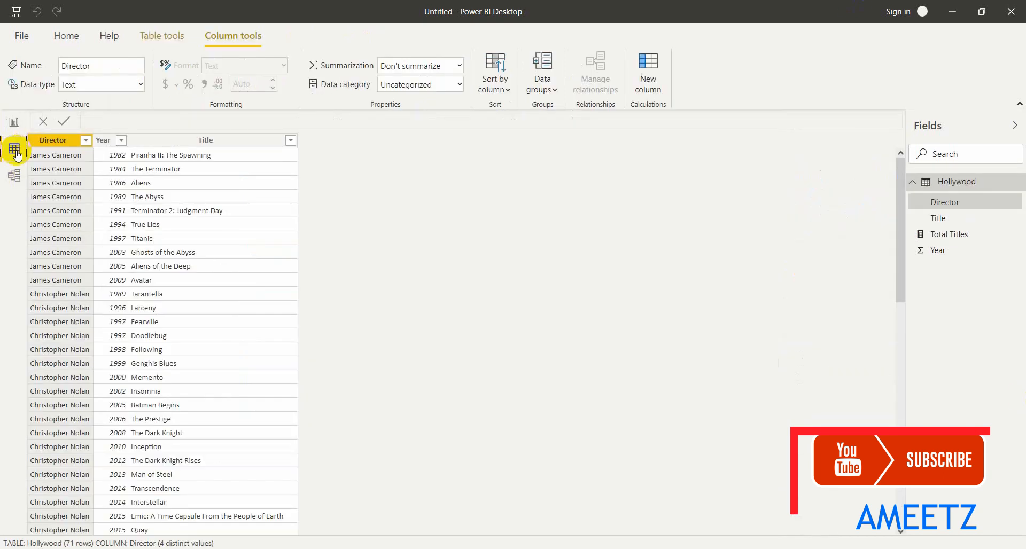
pyautogui.click(652, 78)
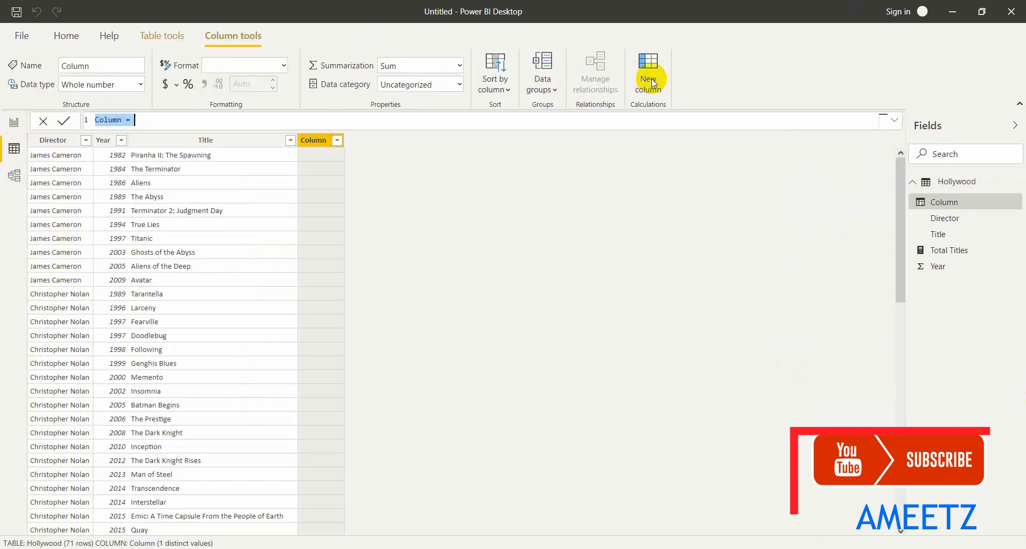
pyautogui.write('lINK')
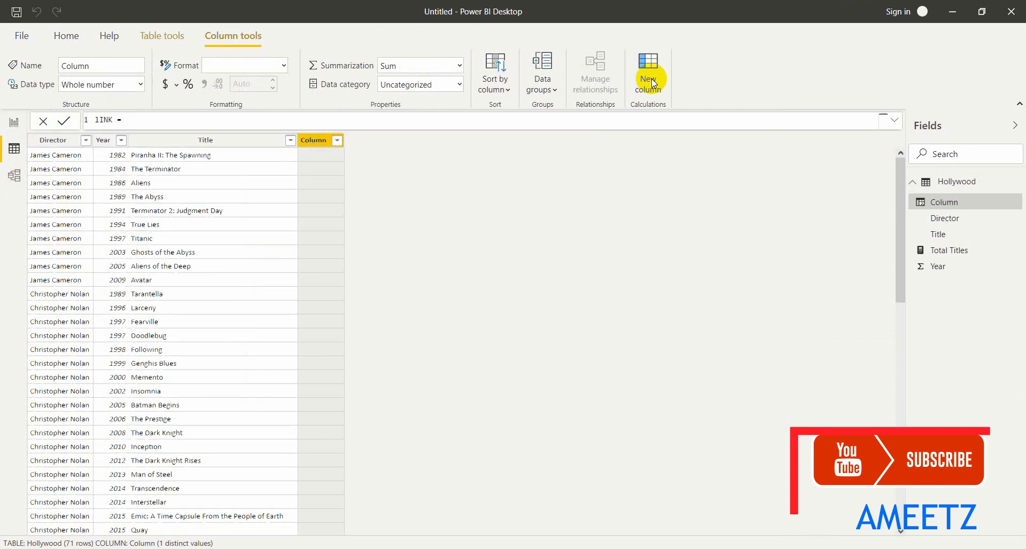
pyautogui.hotkey('shift', 'Return')
pyautogui.write('SW')
pyautogui.press('Tab')
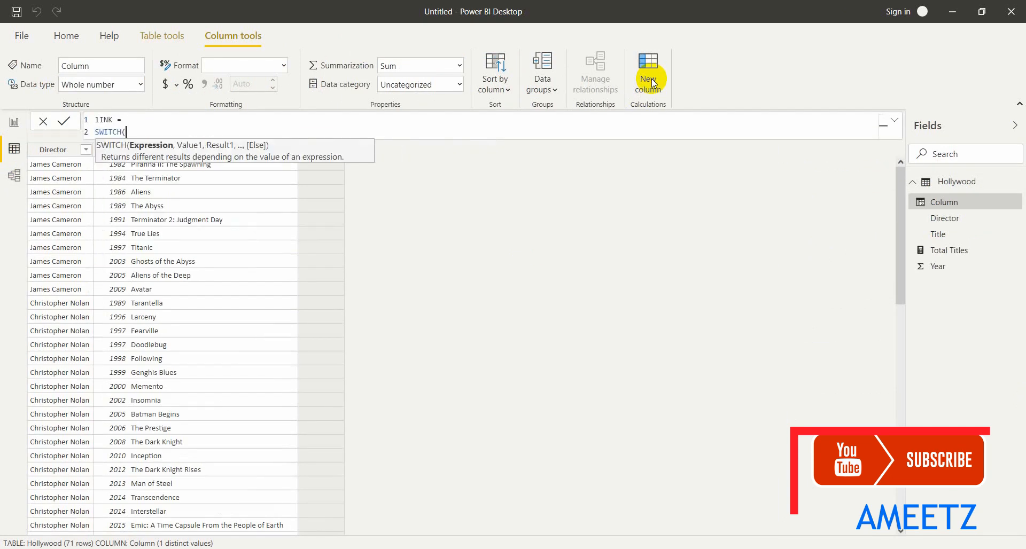
# - Enter TRUE() as the SWITCH expression, followed by a comma and a new line
pyautogui.write('TR')
pyautogui.press('Tab')
pyautogui.press('BackSpace')
pyautogui.press('BackSpace')
pyautogui.press('BackSpace')
pyautogui.press('BackSpace')
pyautogui.press('BackSpace')
pyautogui.press('BackSpace')
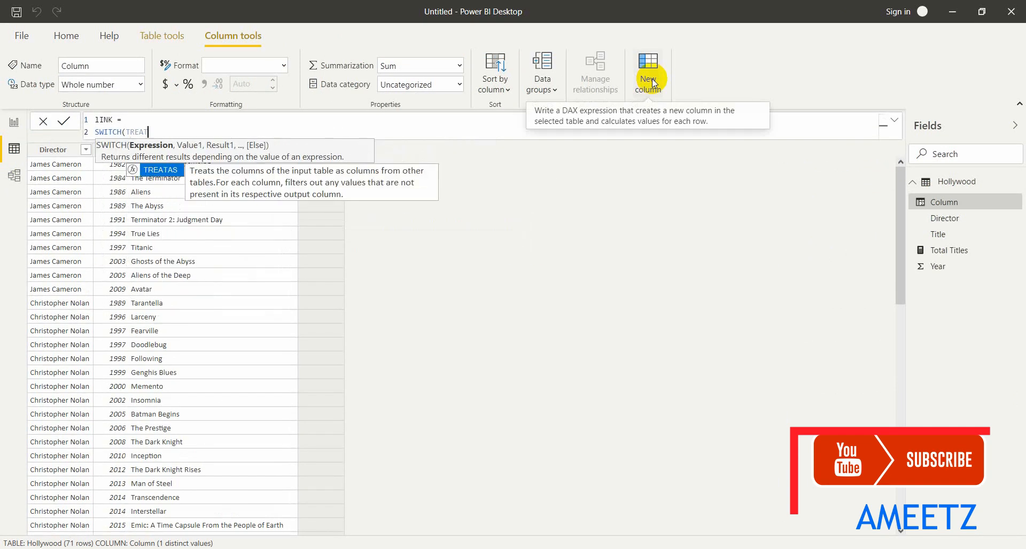
pyautogui.press('Down')
pyautogui.press('Down')
pyautogui.press('Tab')
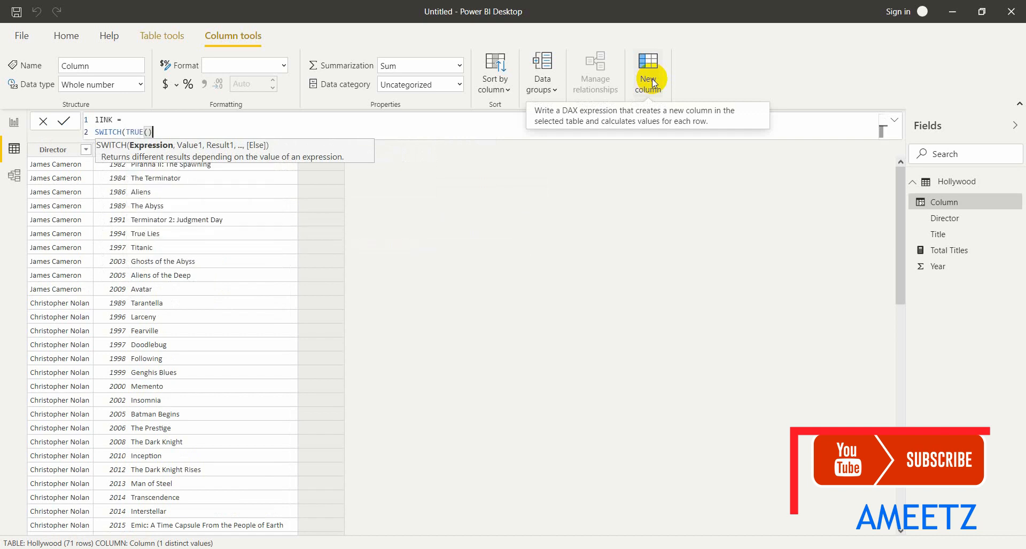
pyautogui.write('),')
pyautogui.hotkey('shift', 'Return')
# - Copy the list of four director names from Notepad and paste it into the SWITCH formula
pyautogui.hotkey('alt', 'Tab')
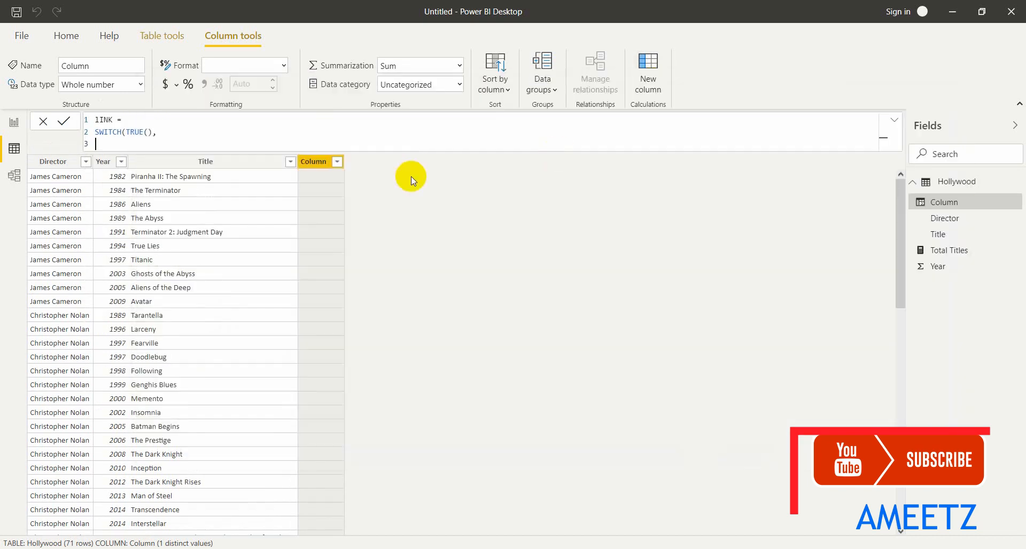
pyautogui.hotkey('alt', 'Tab')
pyautogui.moveTo(137, 177); pyautogui.dragTo(230, 217)
pyautogui.hotkey('ctrl', 'c')
pyautogui.hotkey('alt', 'Tab')
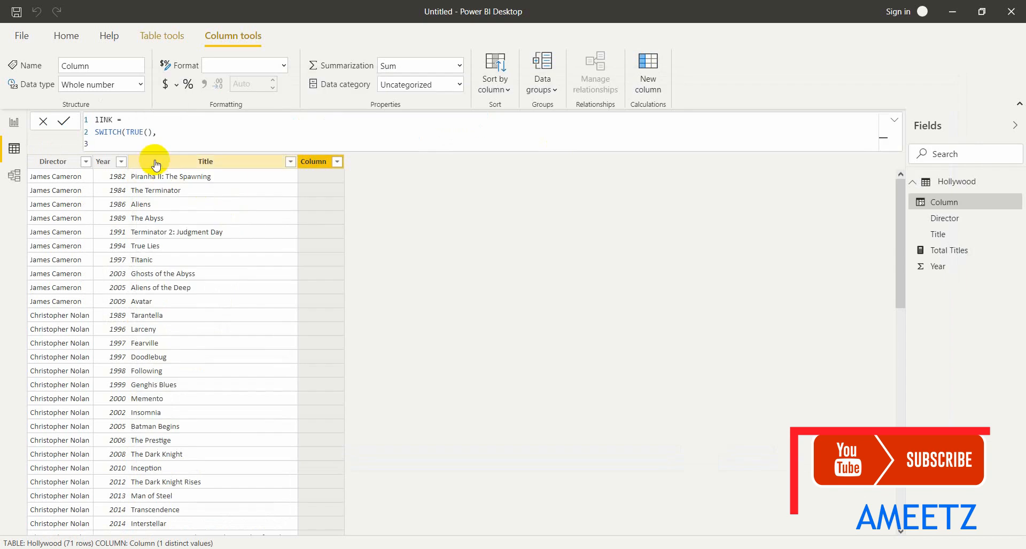
pyautogui.hotkey('ctrl', 'v')
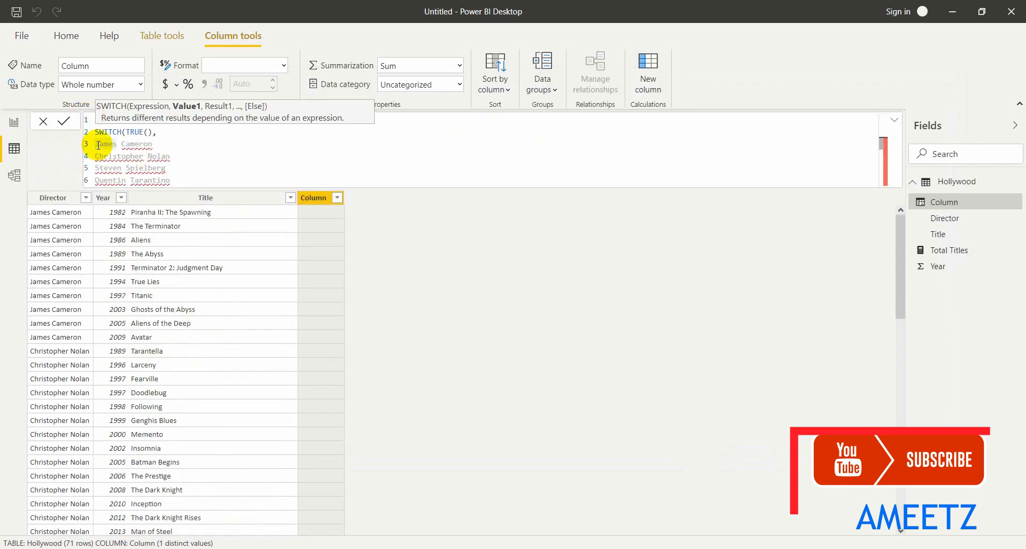
# - Turn the first name line into the condition Hollywood[Director]="James Cameron" with the placeholder result 1
pyautogui.write('Hollywood[Director]=')
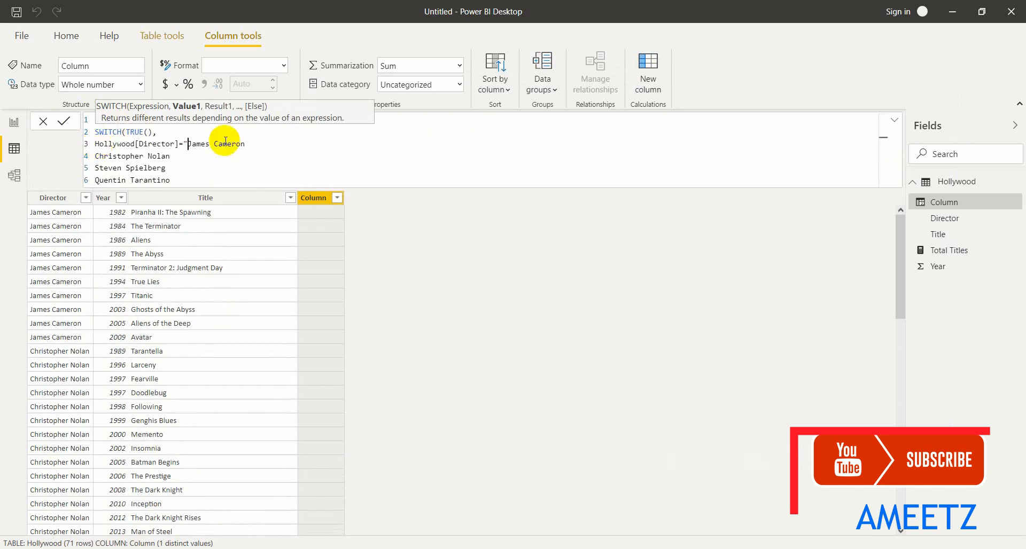
pyautogui.click(255, 148)
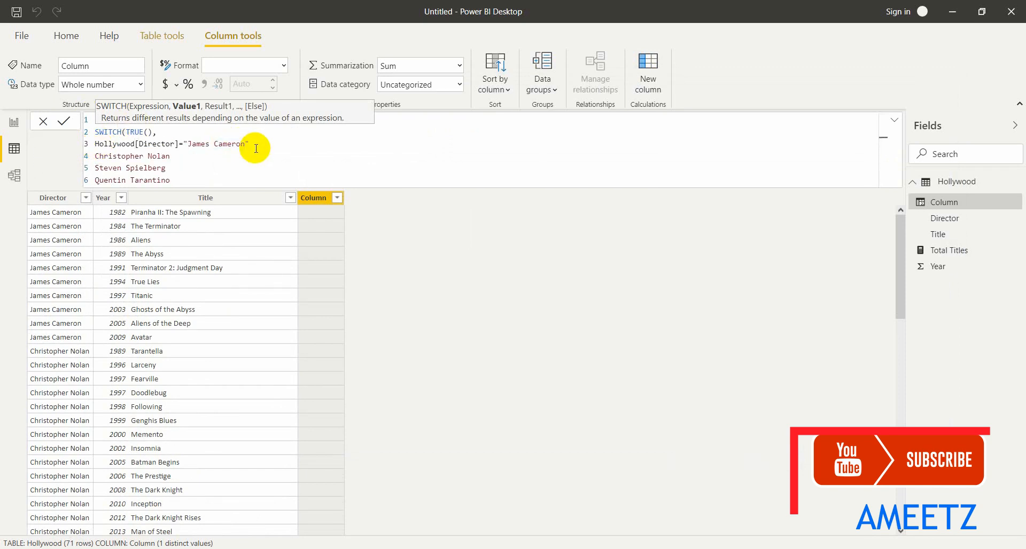
pyautogui.write(',1,')
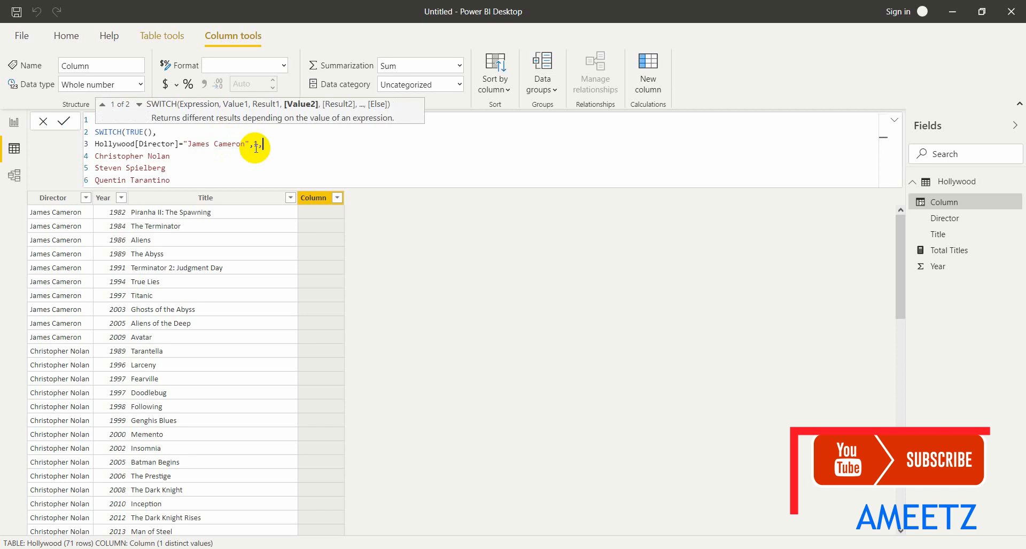
# - Turn the second name line into the condition Hollywood[Director]="Christopher Nolan" with the placeholder result 2
pyautogui.click(96, 157)
pyautogui.write('Hollywood[Director]')
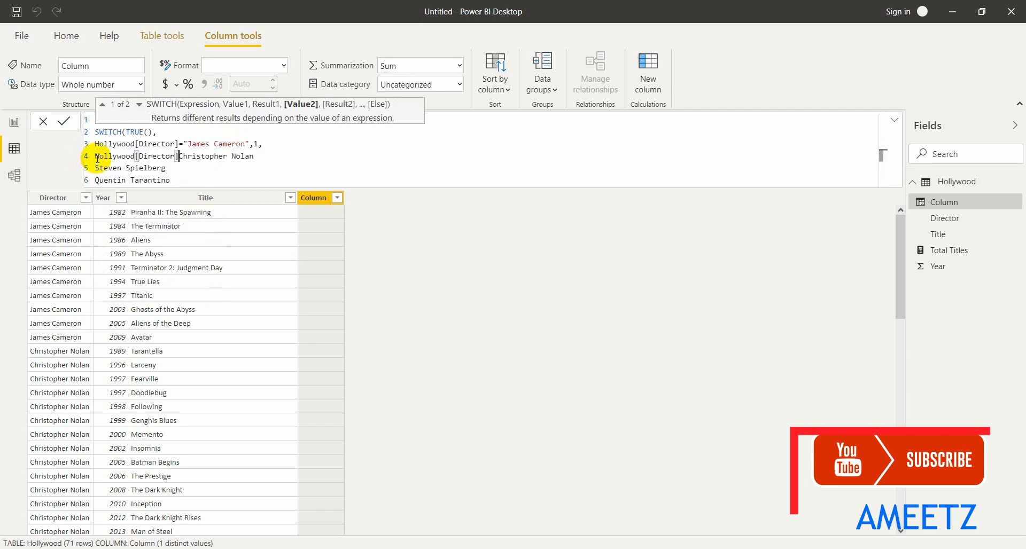
pyautogui.write('=')
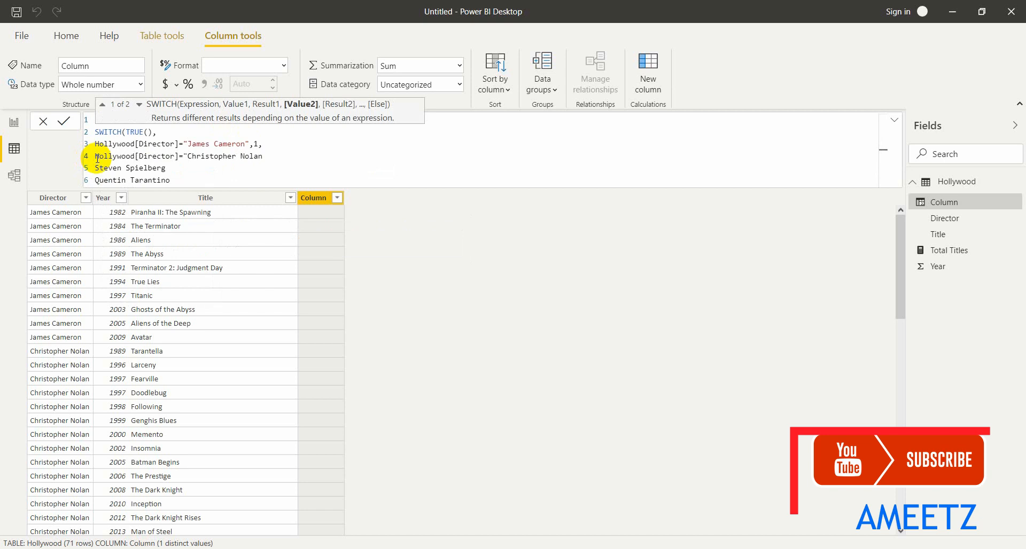
pyautogui.click(270, 158)
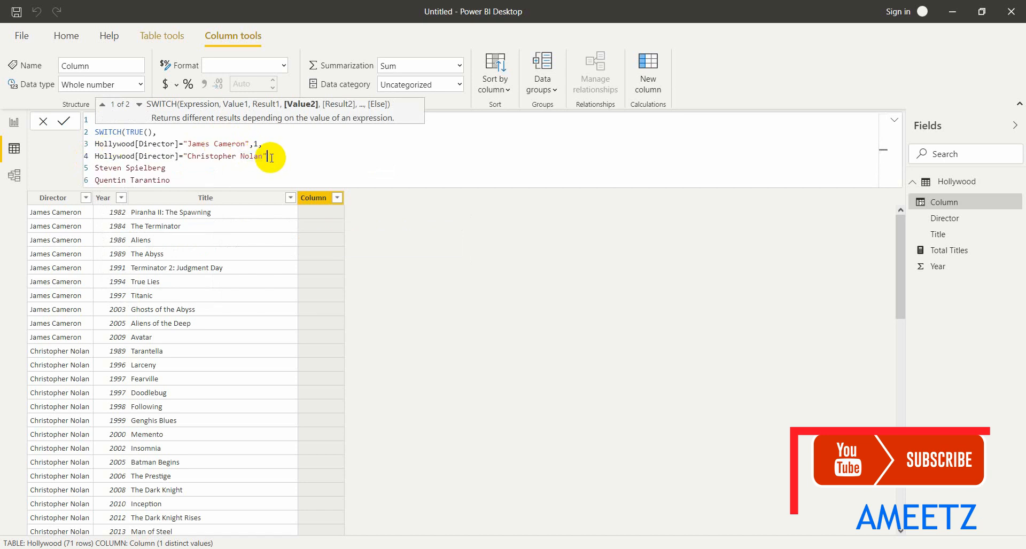
pyautogui.write(',2,')
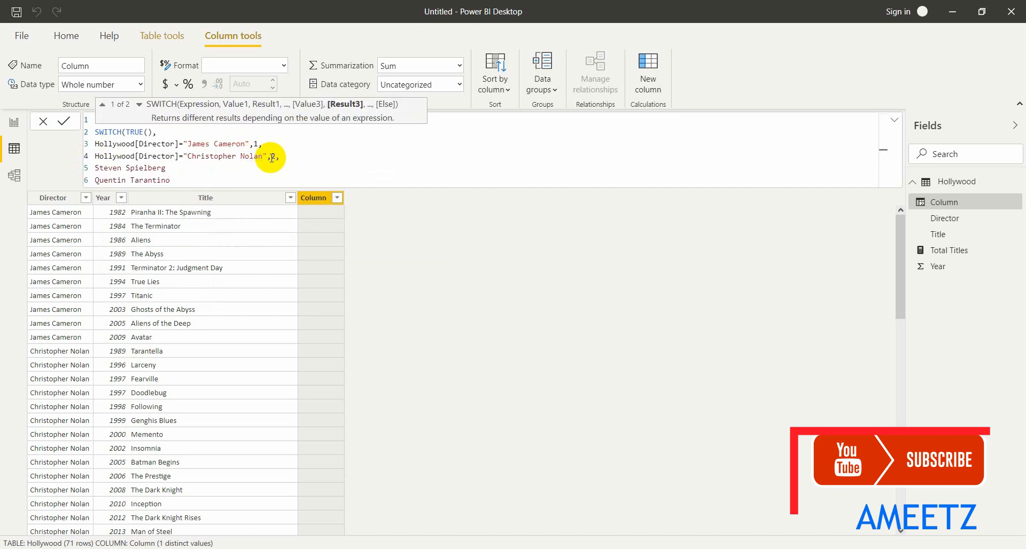
# - Turn the third name line into the condition Hollywood[Director]="Steven Spielberg" with the placeholder result 3
pyautogui.click(97, 168)
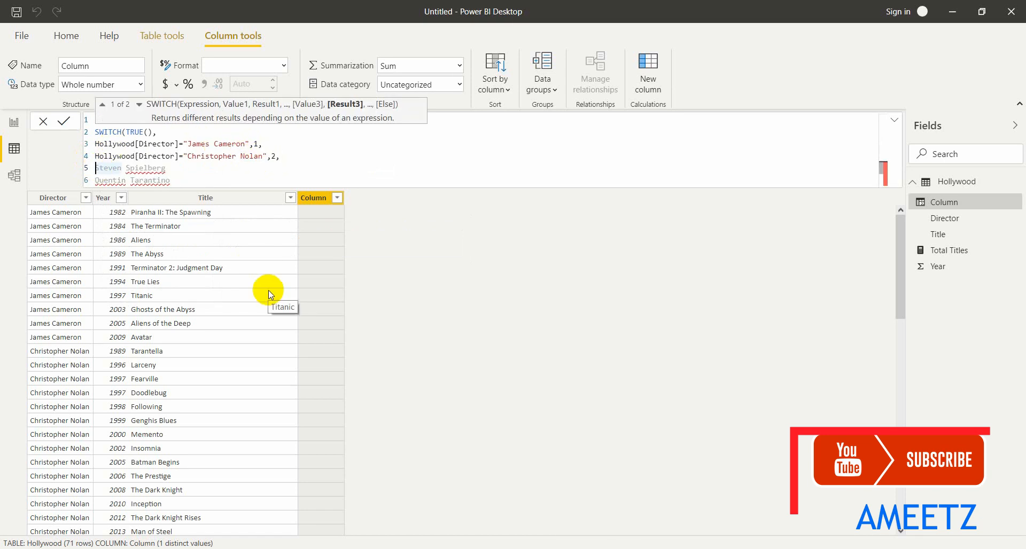
pyautogui.write('Hollywood[Director]')
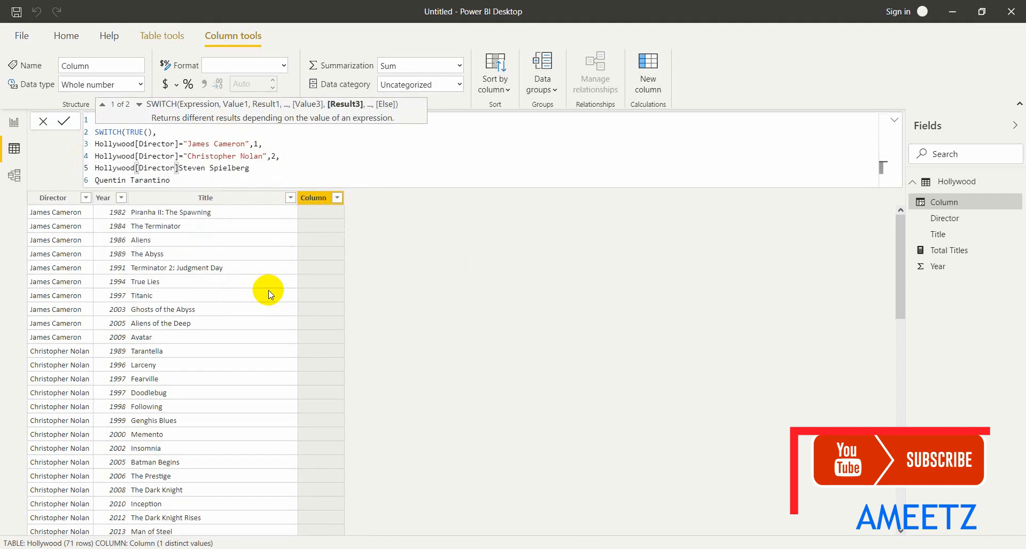
pyautogui.write('=')
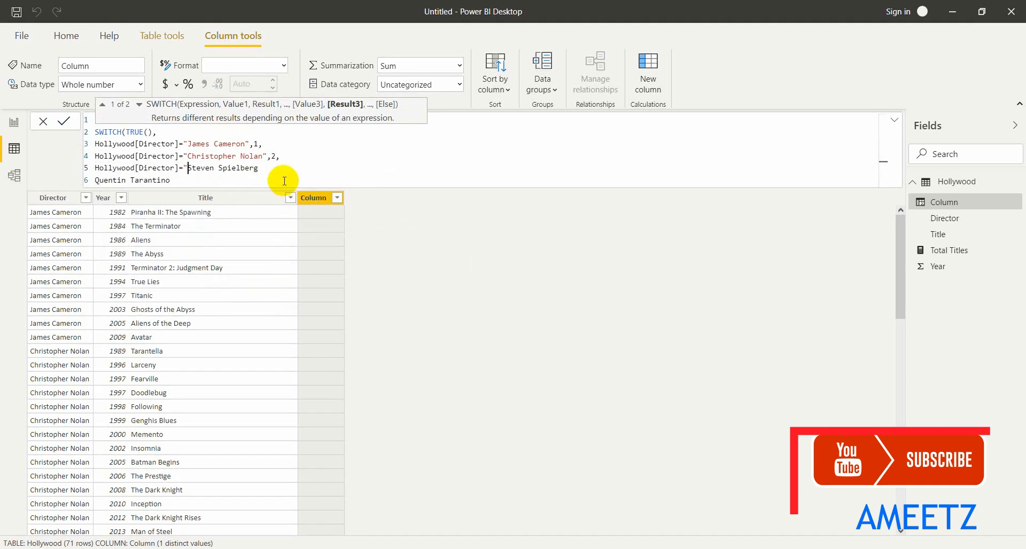
pyautogui.click(274, 171)
pyautogui.write('",')
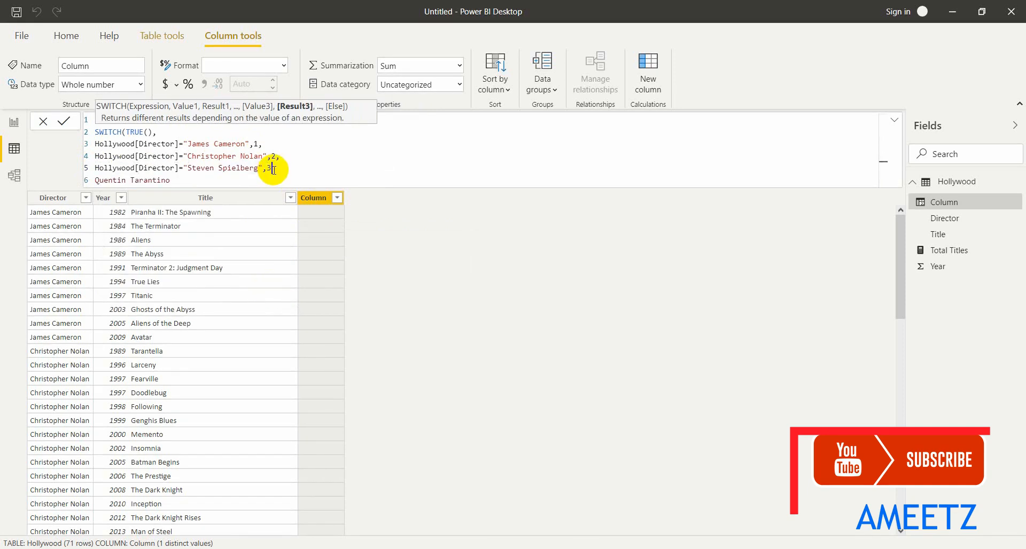
pyautogui.write('3')
# - Delete the Quentin Tarantino name from the last line of the formula
pyautogui.moveTo(170, 181); pyautogui.dragTo(95, 185)
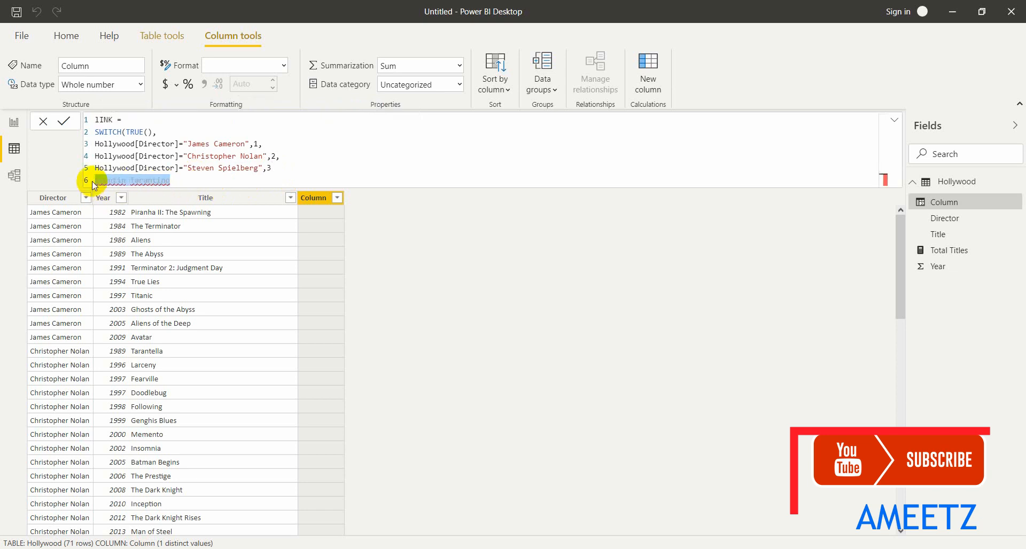
pyautogui.press('Delete')
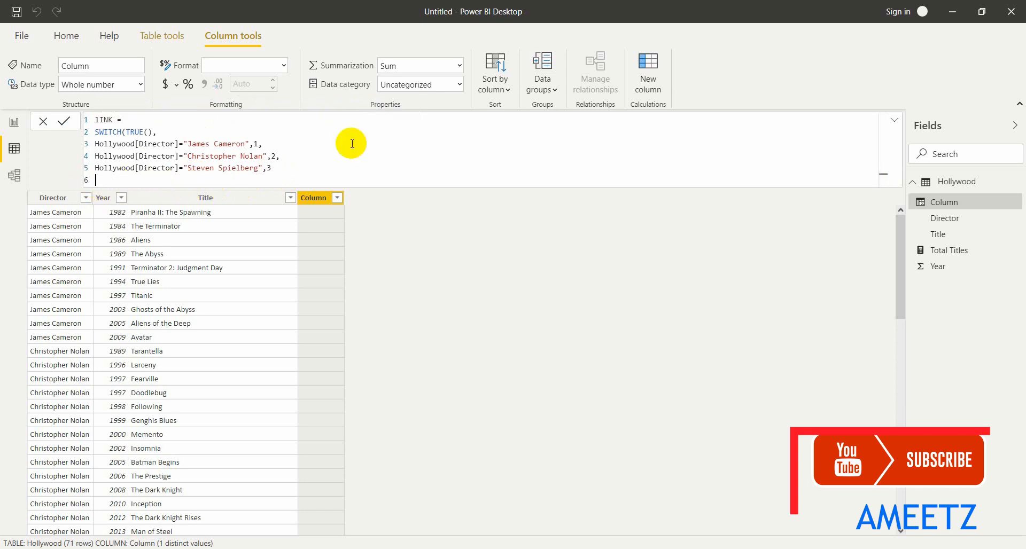
pyautogui.hotkey('alt', 'Tab')
pyautogui.hotkey('alt', 'Tab')
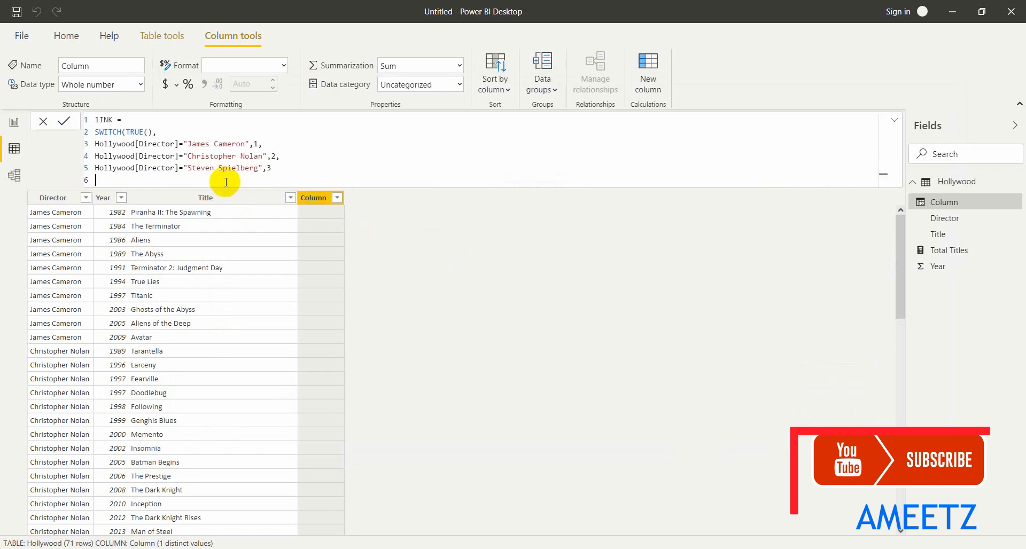
pyautogui.hotkey('alt', 'Tab')
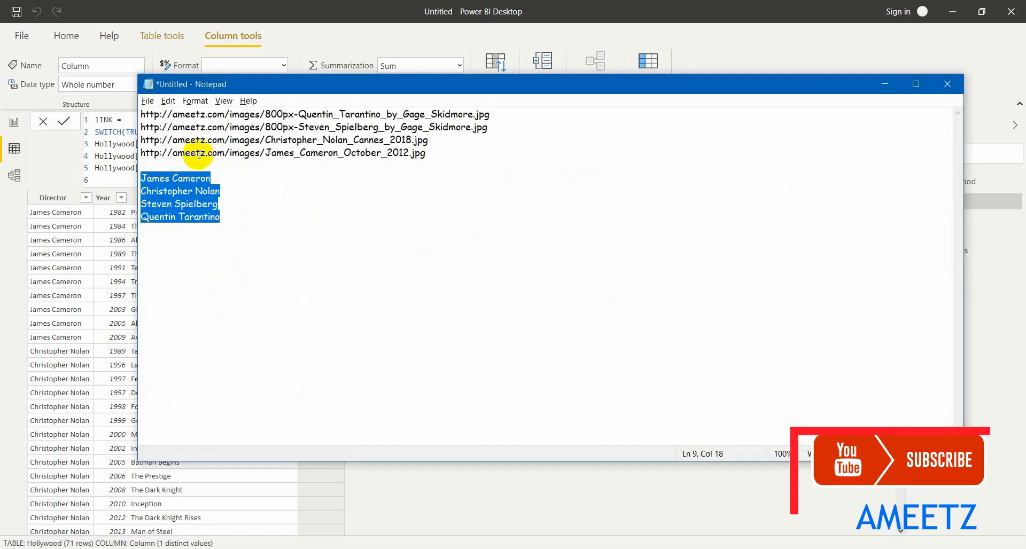
pyautogui.moveTo(139, 154); pyautogui.dragTo(425, 155)
pyautogui.hotkey('ctrl', 'c')
pyautogui.hotkey('alt', 'Tab')
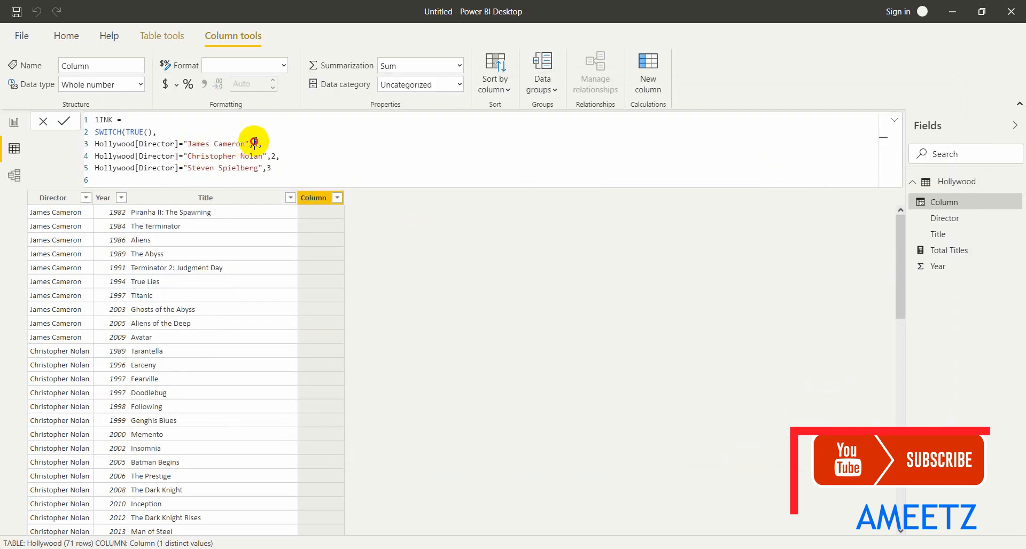
pyautogui.hotkey('ctrl', 'v')
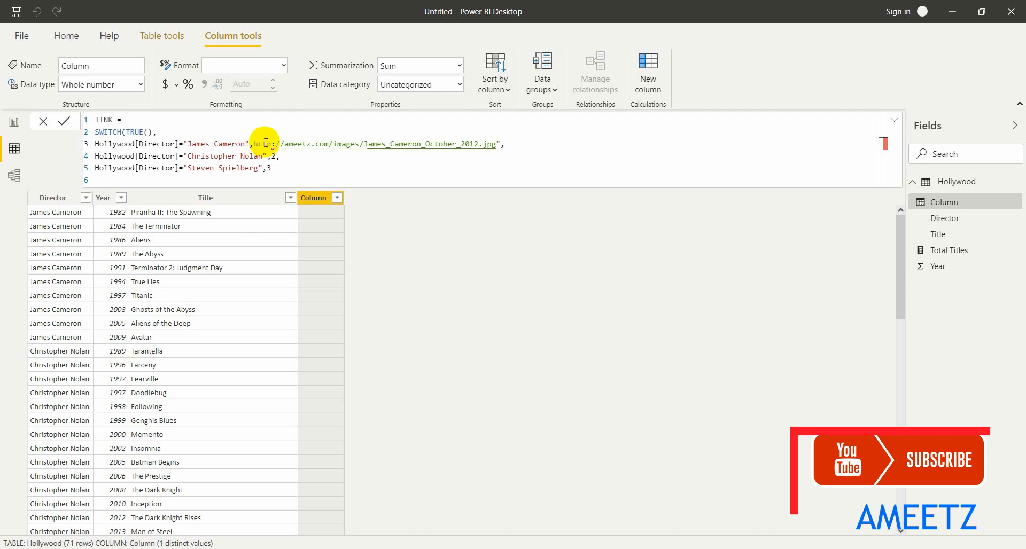
pyautogui.click(253, 144)
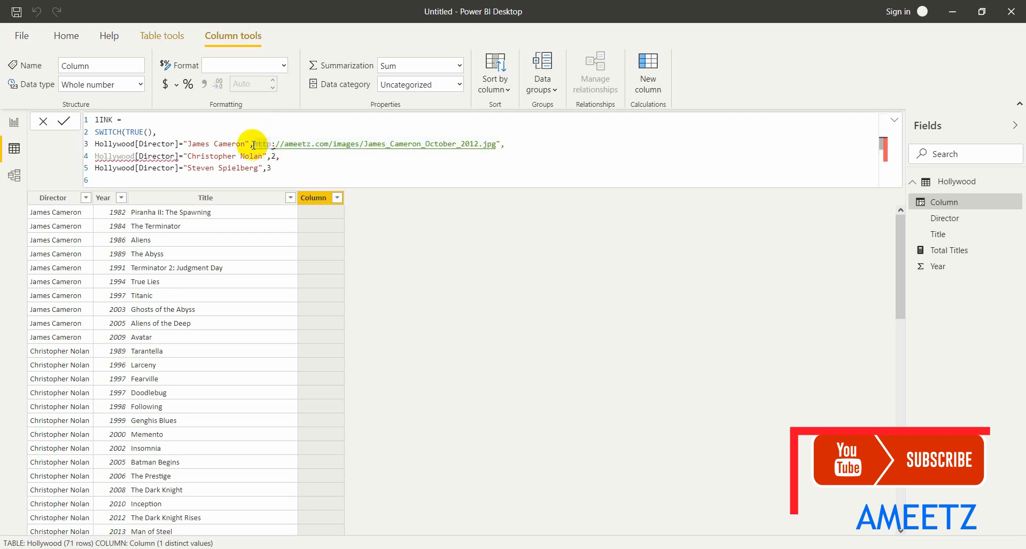
pyautogui.write('"')
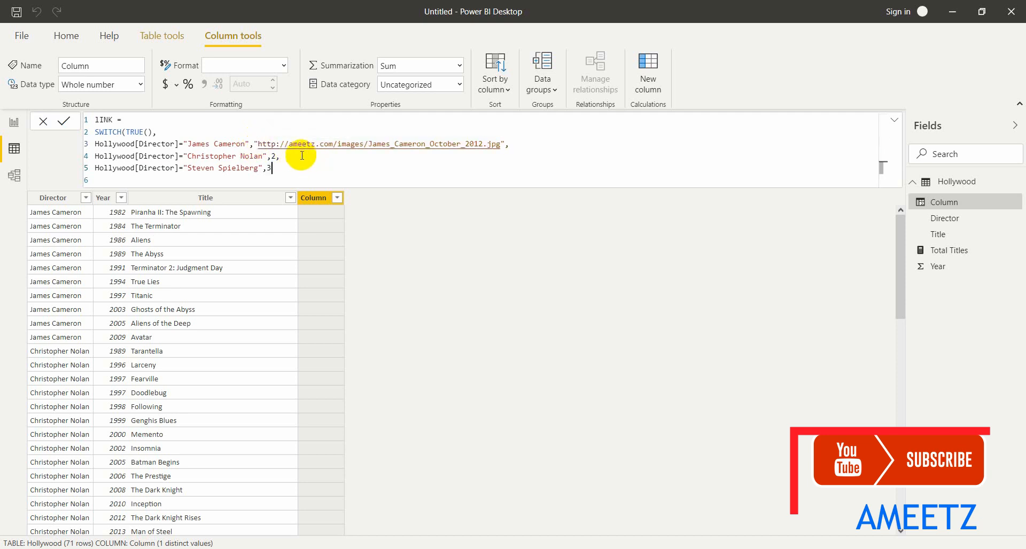
pyautogui.click(277, 156)
pyautogui.hotkey('alt', 'Tab')
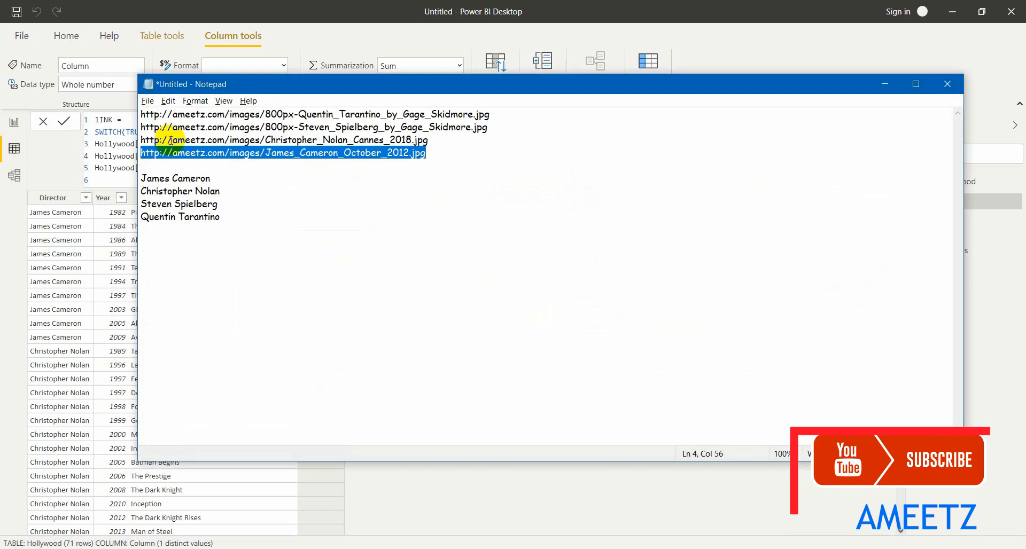
pyautogui.hotkey('alt', 'Tab')
pyautogui.hotkey('alt', 'Tab')
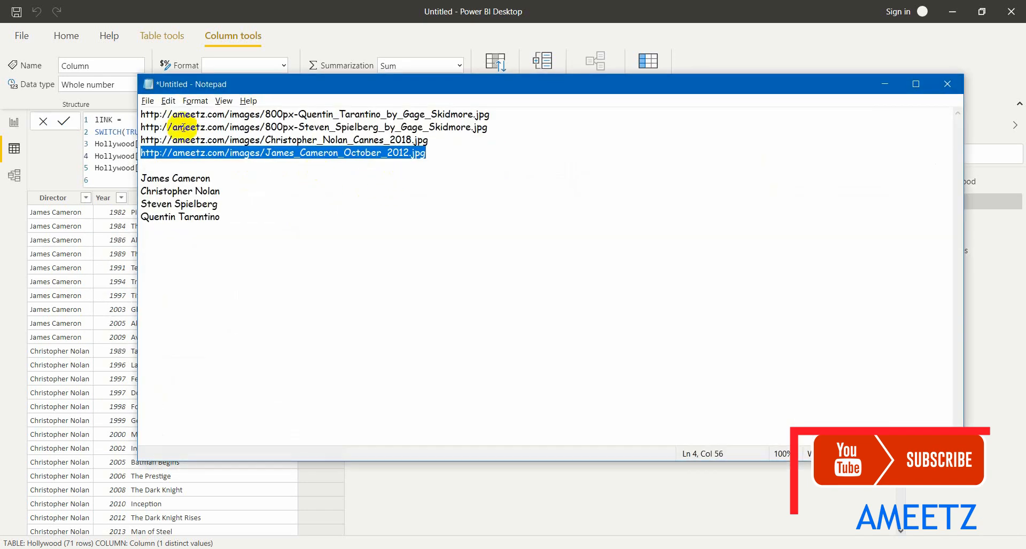
pyautogui.doubleClick(153, 140)
pyautogui.moveTo(153, 140); pyautogui.dragTo(424, 142)
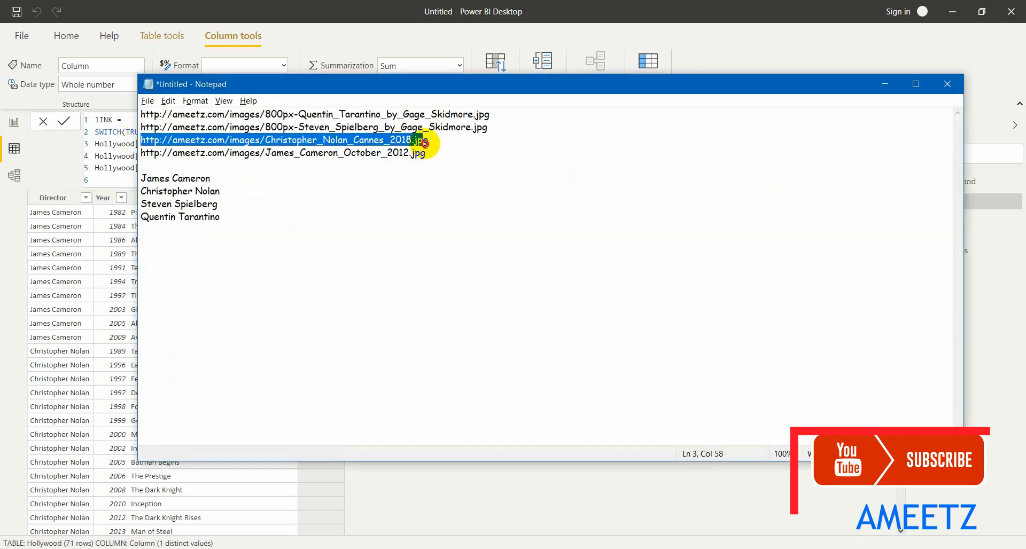
pyautogui.hotkey('ctrl', 'c')
pyautogui.hotkey('alt', 'Tab')
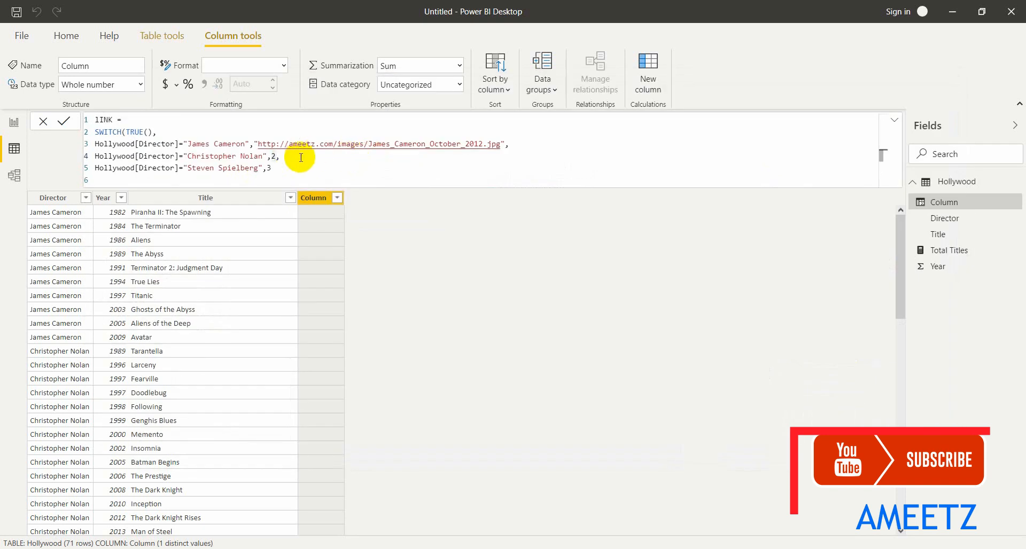
pyautogui.click(286, 156)
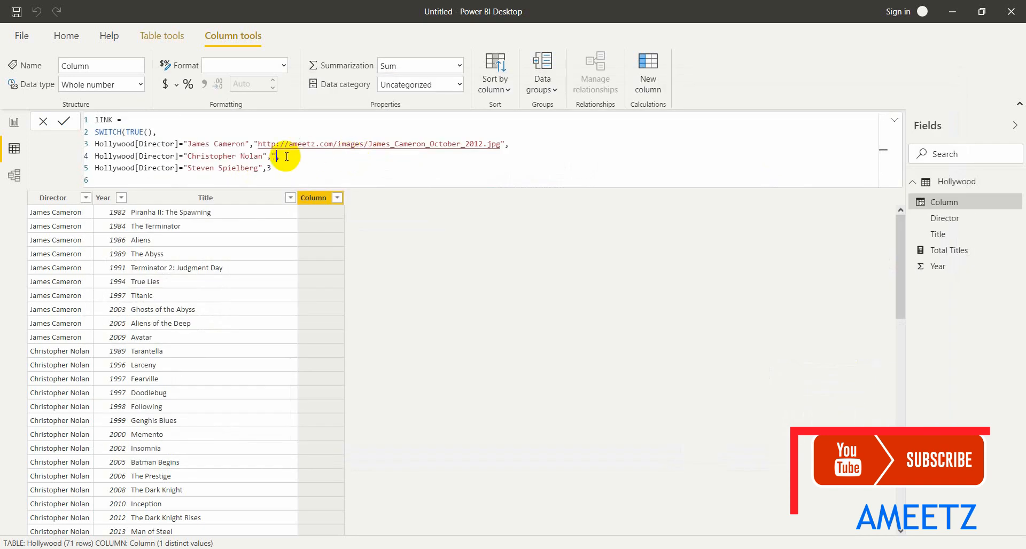
pyautogui.hotkey('ctrl', 'v')
pyautogui.hotkey('alt', 'Tab')
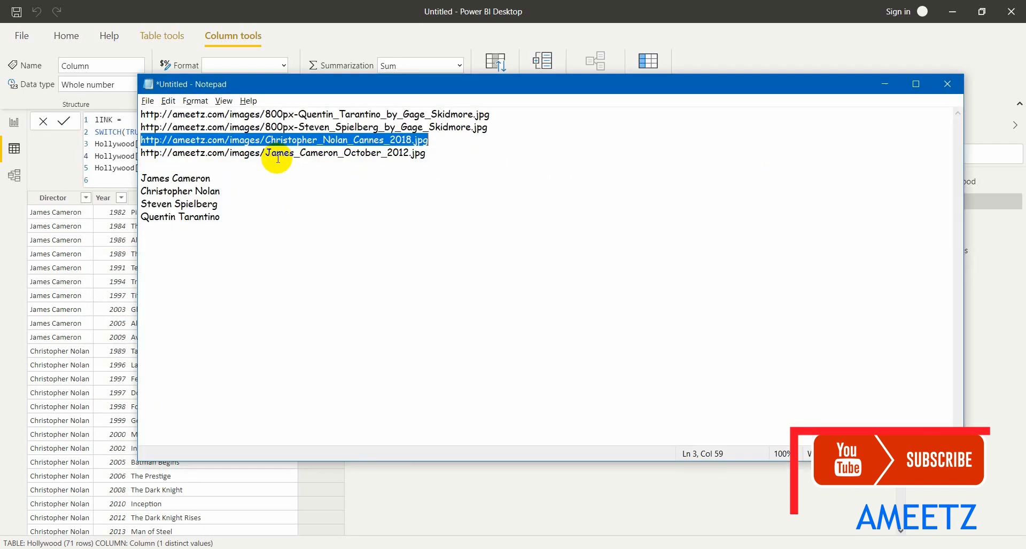
pyautogui.hotkey('alt', 'Tab')
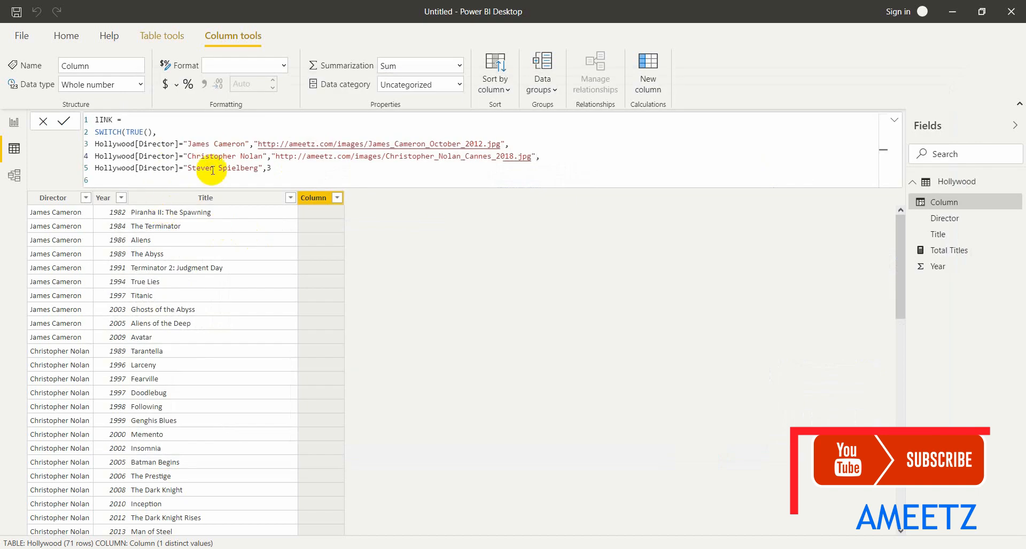
pyautogui.hotkey('alt', 'Tab')
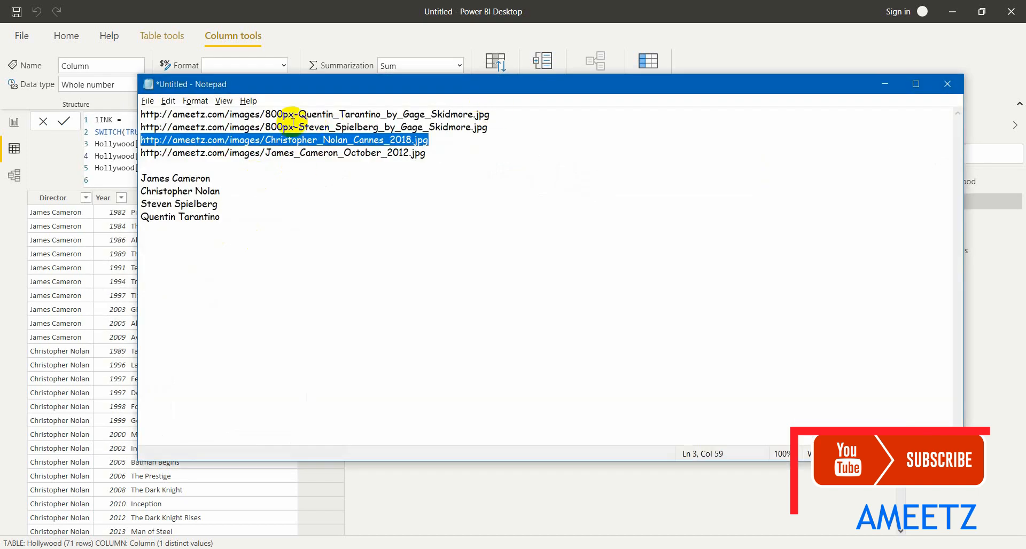
pyautogui.moveTo(140, 127); pyautogui.dragTo(493, 132)
pyautogui.hotkey('alt', 'Tab')
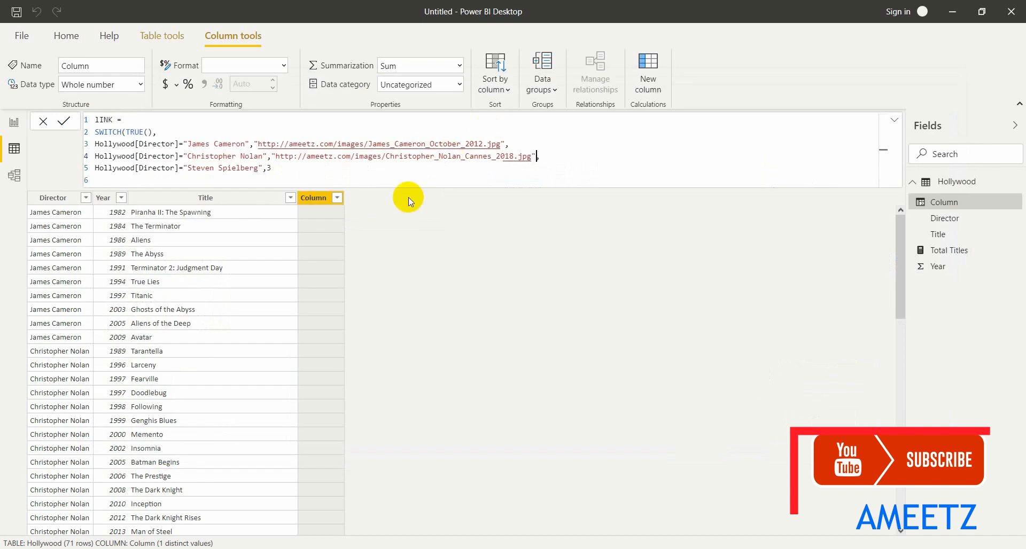
pyautogui.click(271, 168)
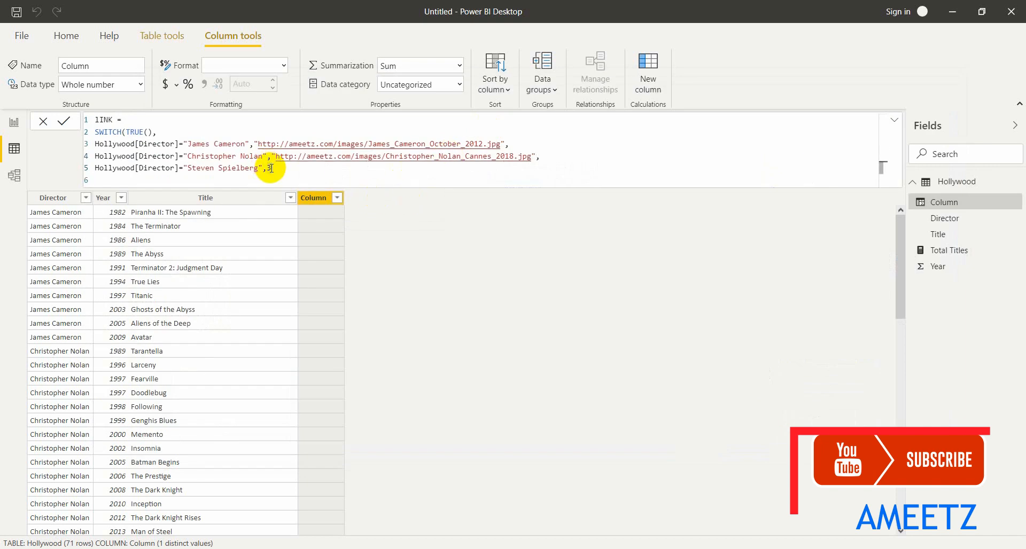
pyautogui.hotkey('ctrl', 'v')
pyautogui.write(',')
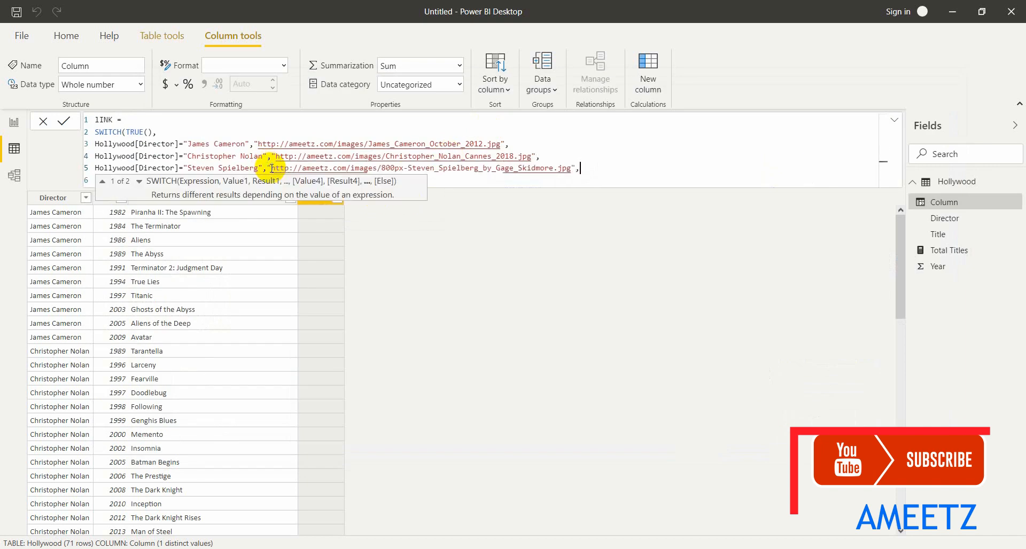
pyautogui.hotkey('shift', 'Return')
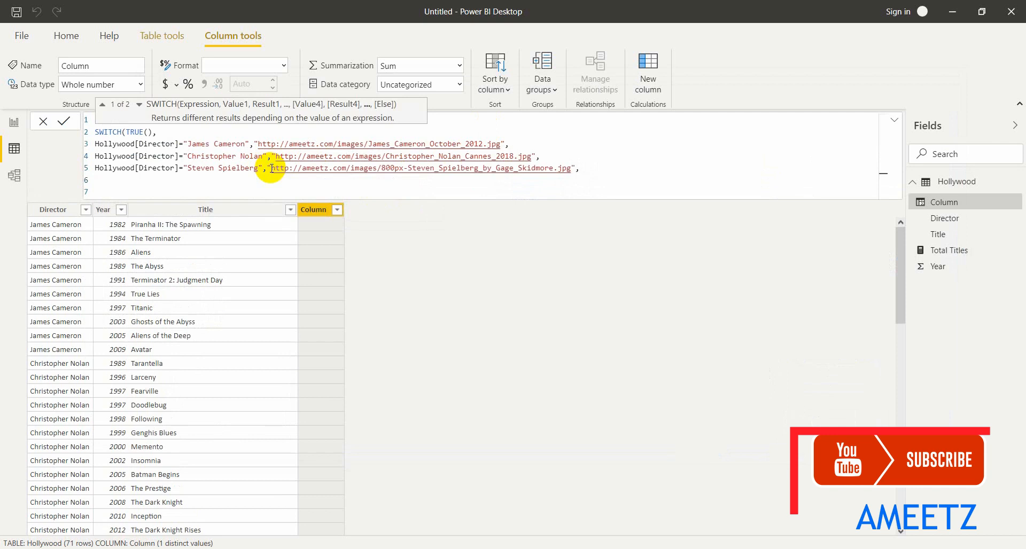
pyautogui.hotkey('alt', 'Tab')
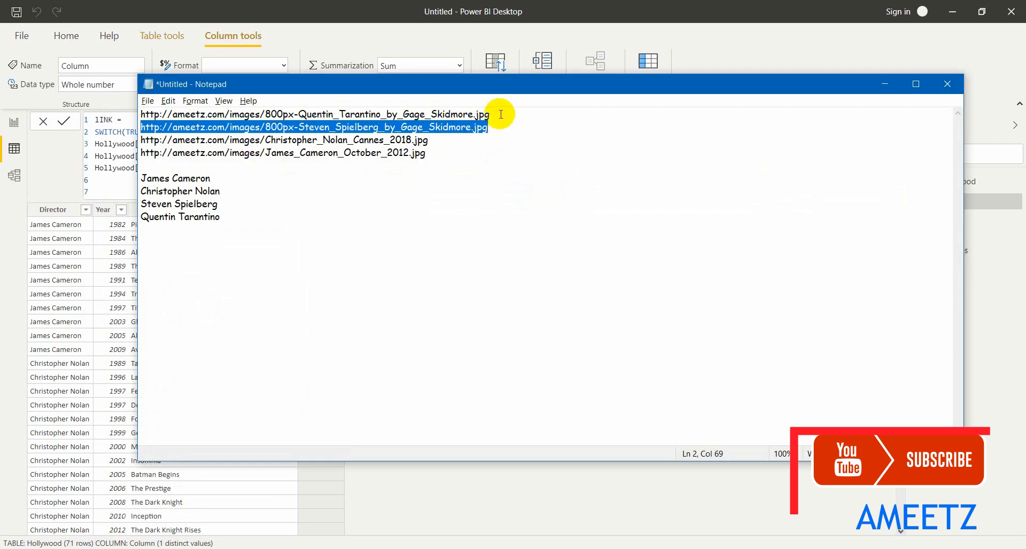
pyautogui.moveTo(500, 114); pyautogui.dragTo(143, 111)
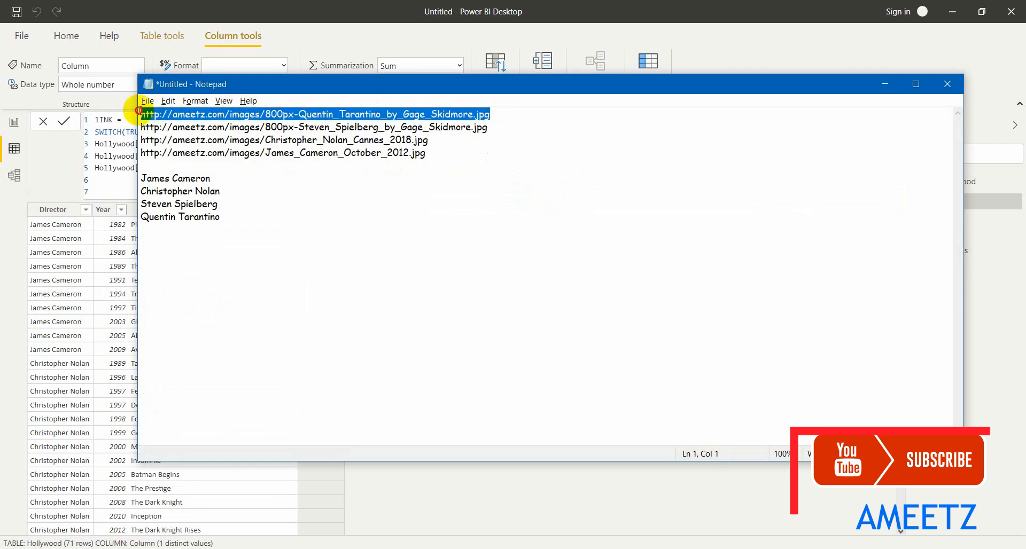
pyautogui.hotkey('alt', 'Tab')
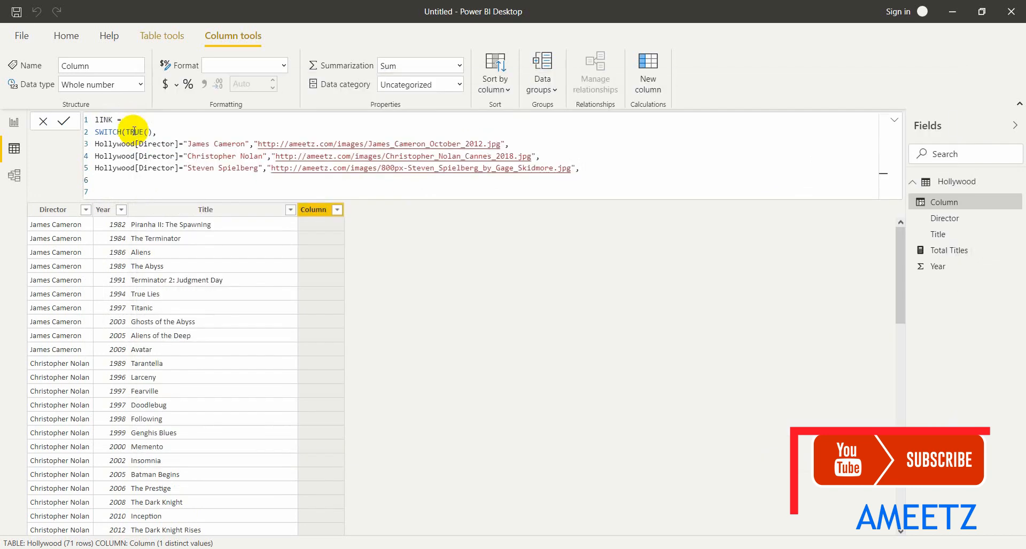
pyautogui.hotkey('ctrl', 'v')
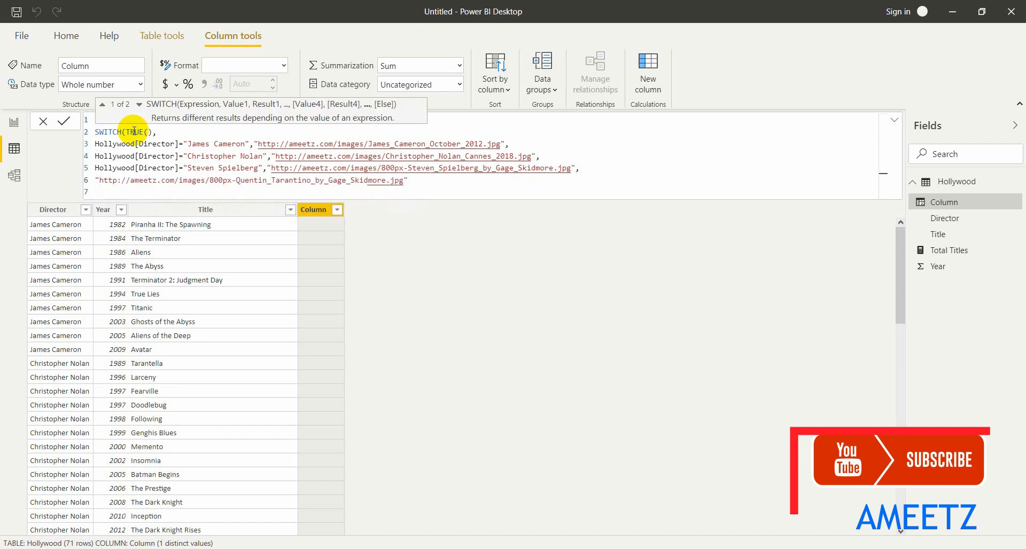
pyautogui.write(')')
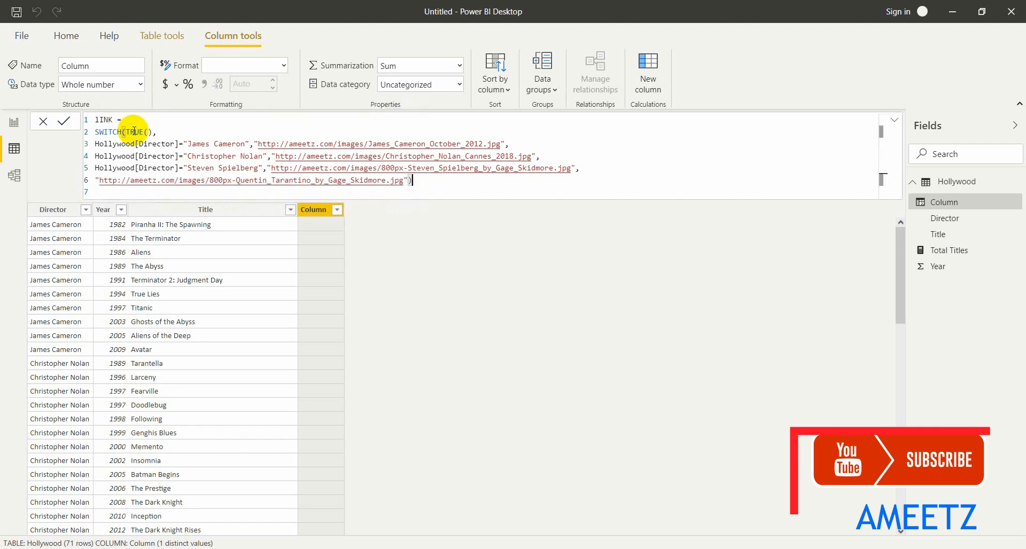
pyautogui.press('Return')
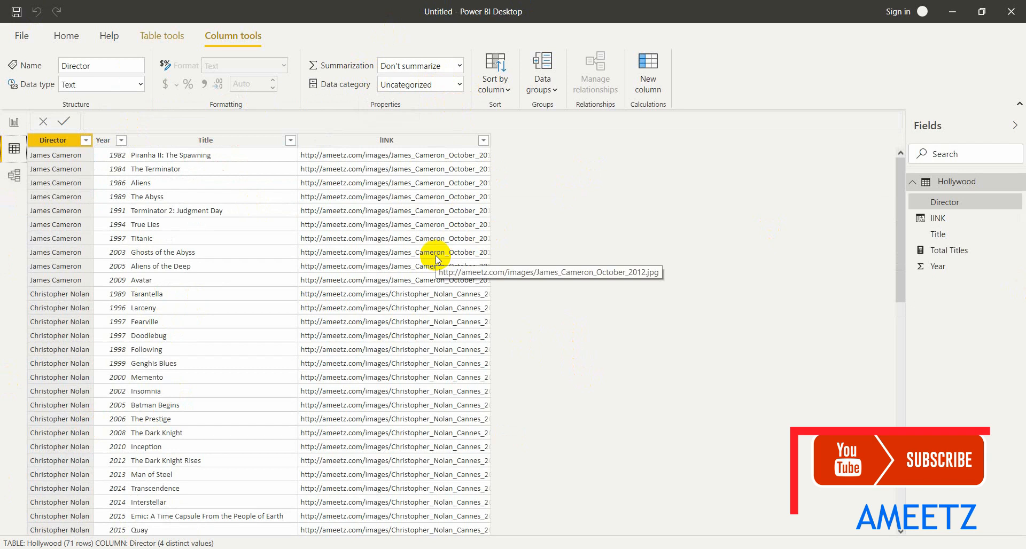
# - Set the data category of the calculated link column to Image URL
pyautogui.click(457, 140)
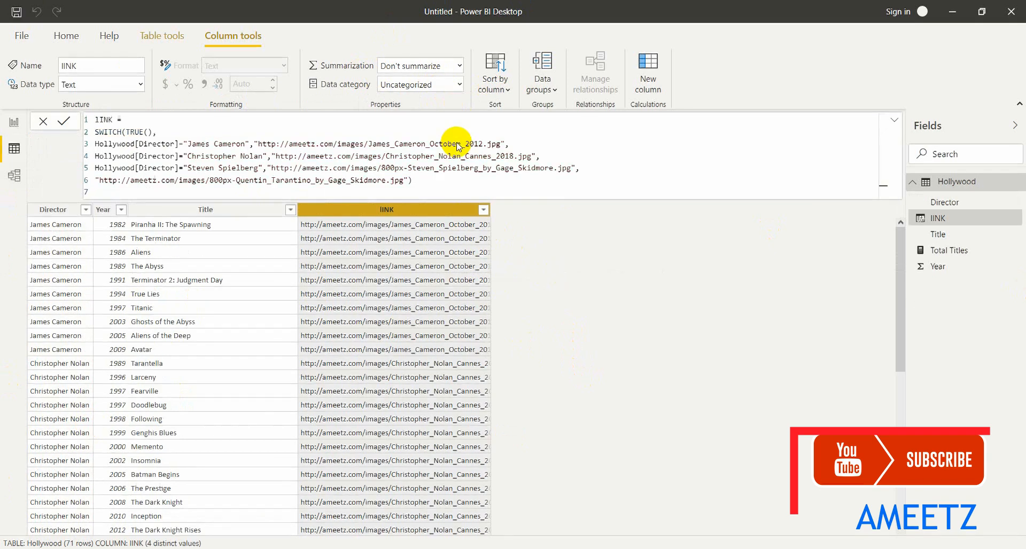
pyautogui.click(459, 84)
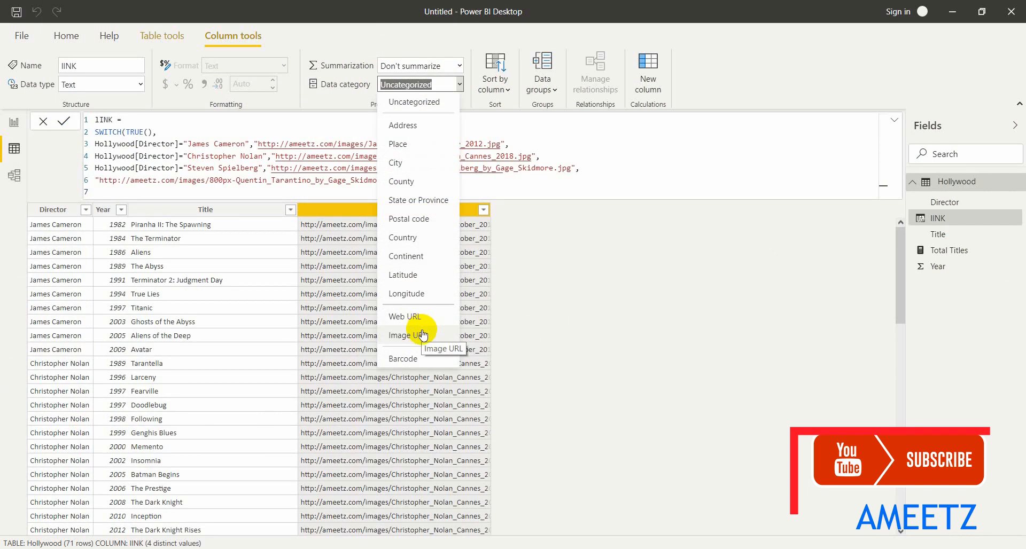
pyautogui.click(421, 335)
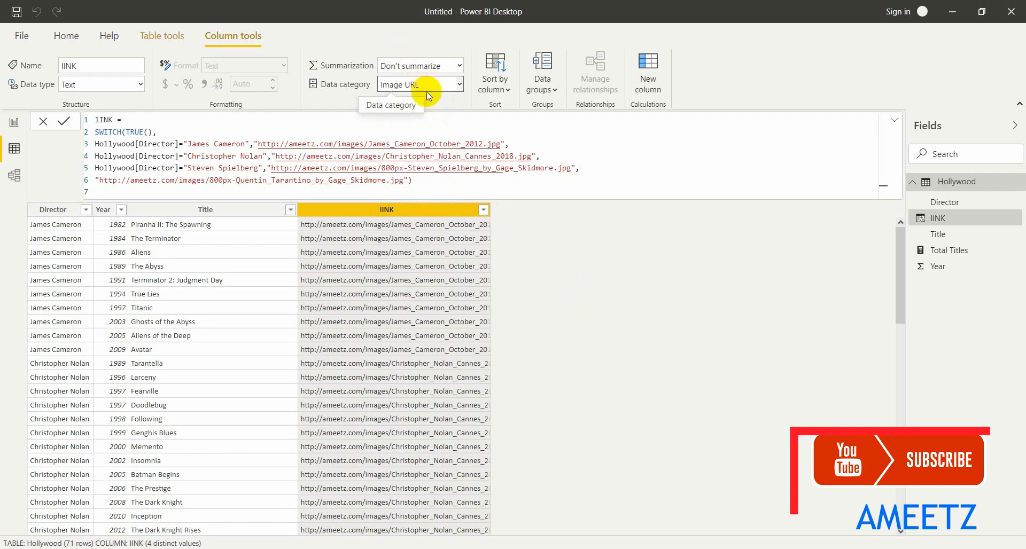
# - Add a second page to the report and set its page size type to Tooltip
pyautogui.click(15, 129)
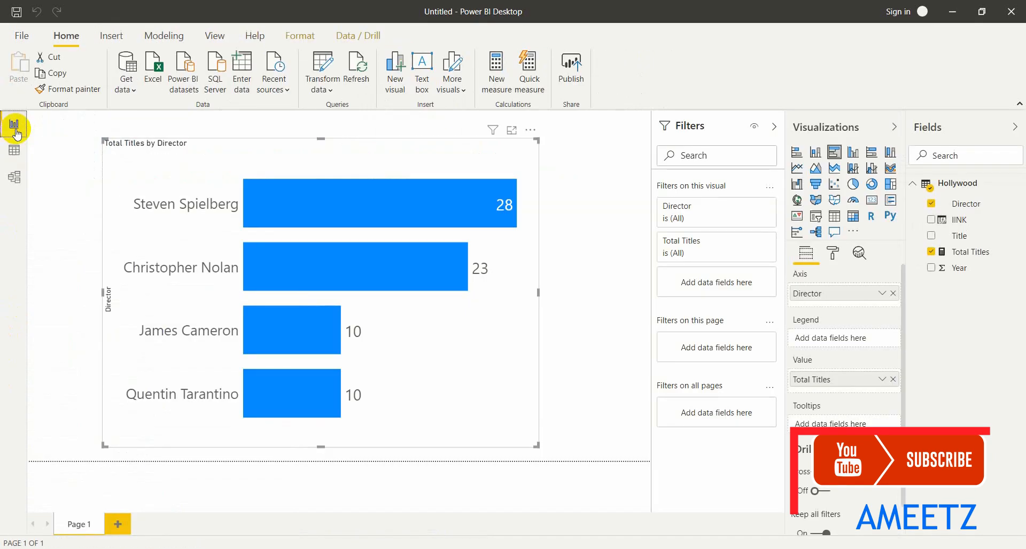
pyautogui.click(117, 526)
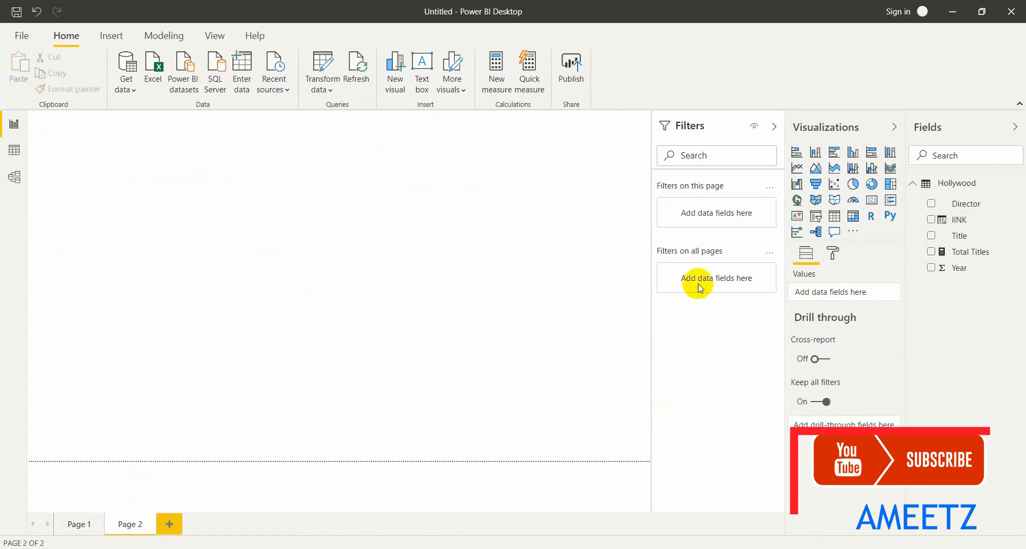
pyautogui.click(832, 251)
pyautogui.click(823, 326)
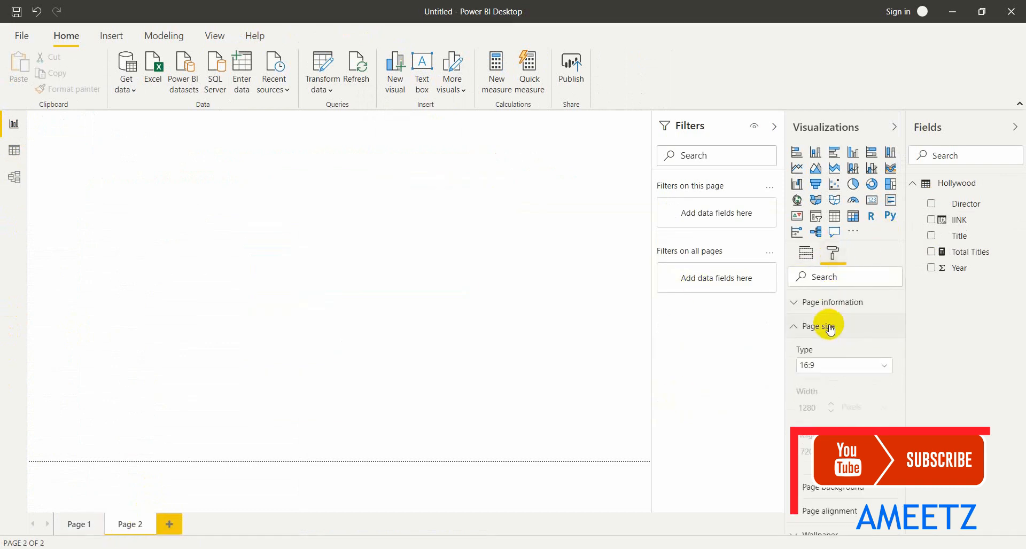
pyautogui.click(831, 365)
pyautogui.click(830, 424)
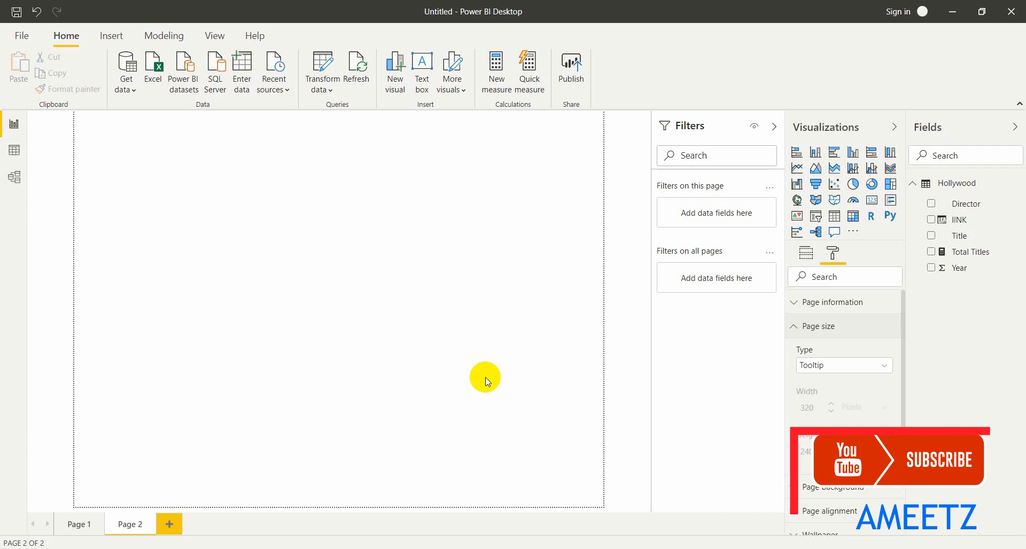
# - Insert a slicer on Page 2 and fill it with the calculated link field
pyautogui.click(817, 216)
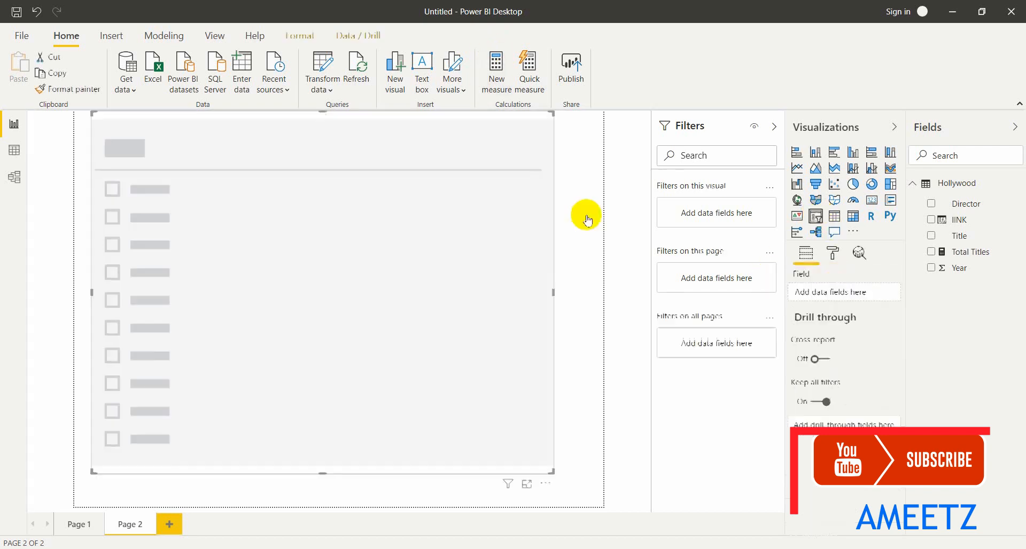
pyautogui.click(833, 253)
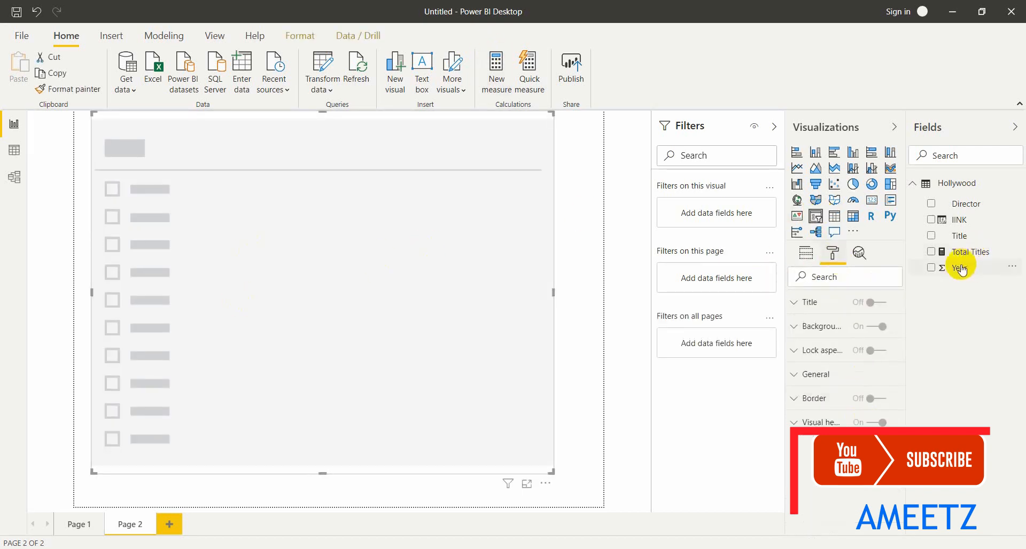
pyautogui.moveTo(959, 221); pyautogui.dragTo(382, 314)
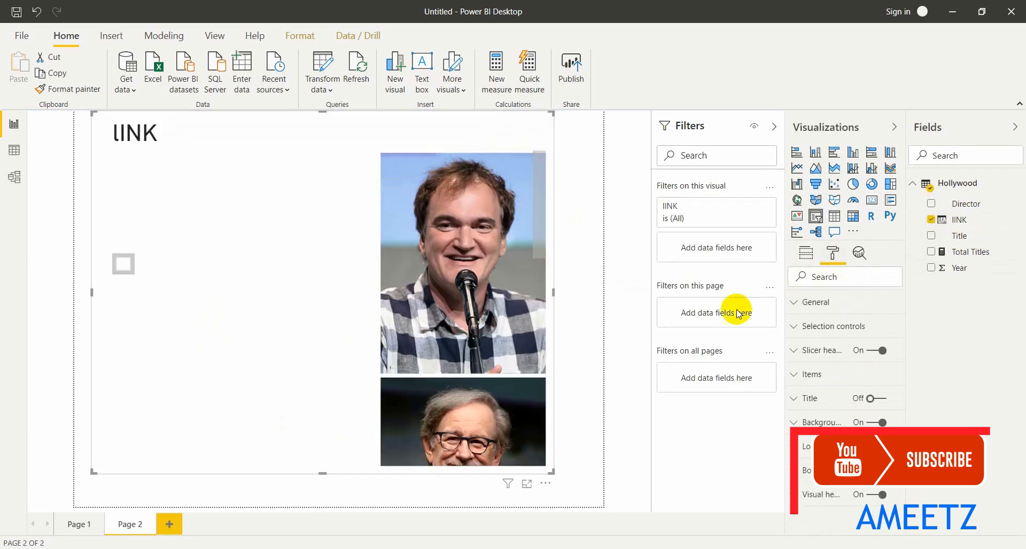
# - Set the image slicer's orientation to Horizontal
pyautogui.click(821, 315)
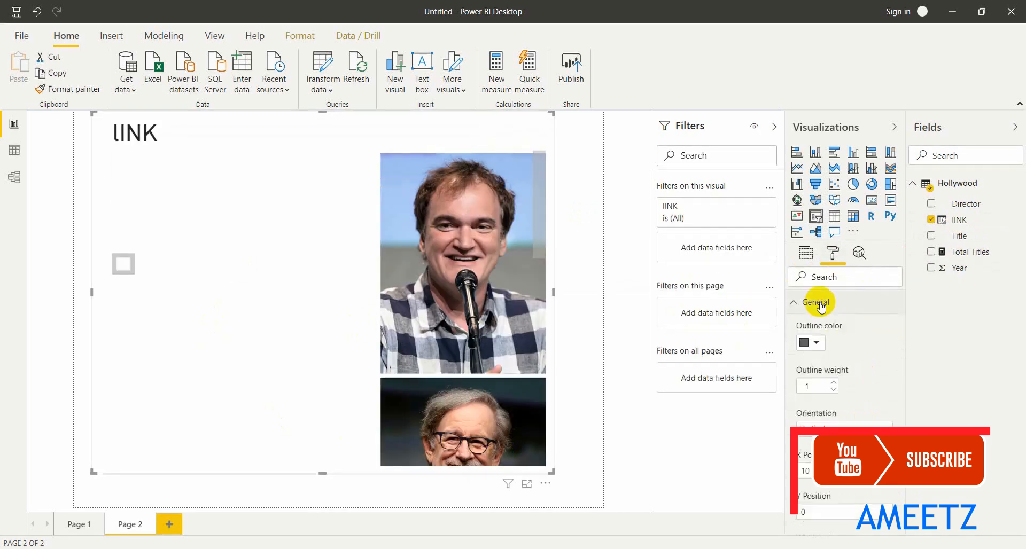
pyautogui.click(844, 426)
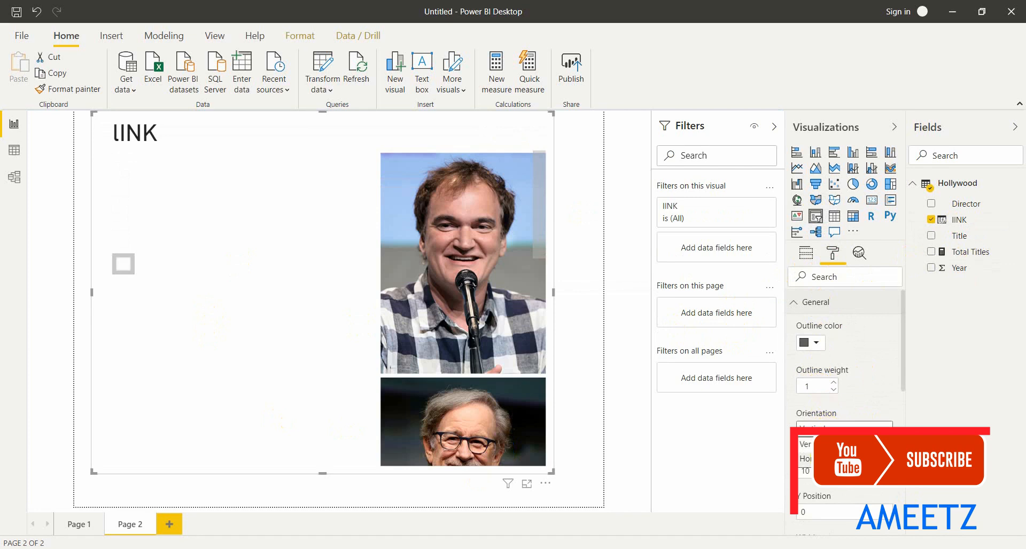
pyautogui.click(834, 455)
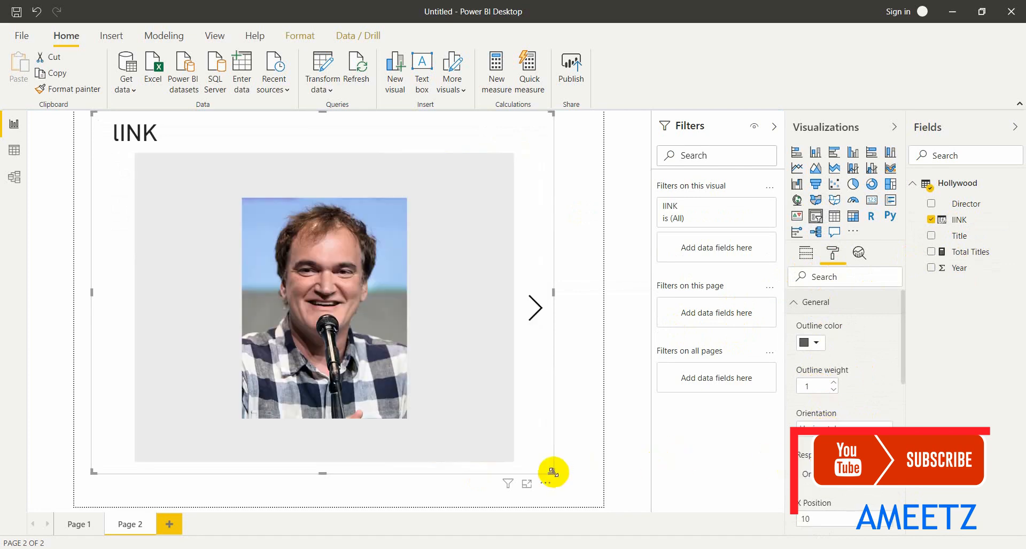
# - Enlarge the slicer toward the page's lower-right corner and turn off its slicer header
pyautogui.moveTo(553, 472); pyautogui.dragTo(576, 492)
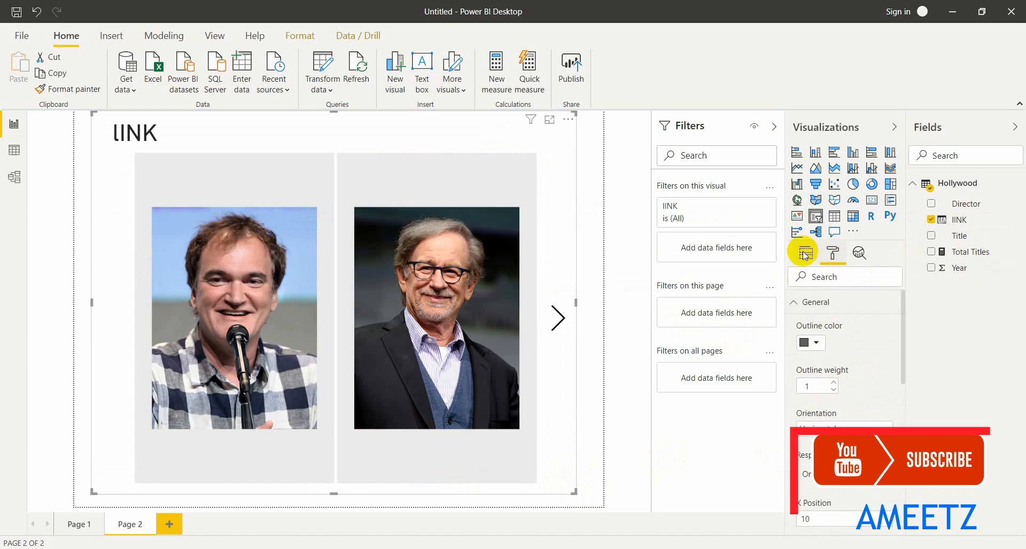
pyautogui.click(792, 302)
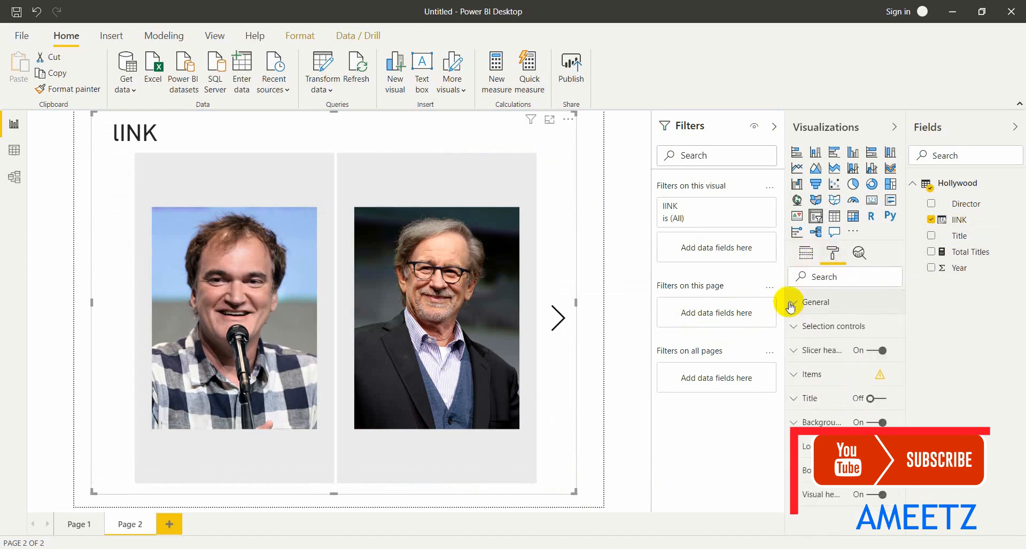
pyautogui.click(876, 350)
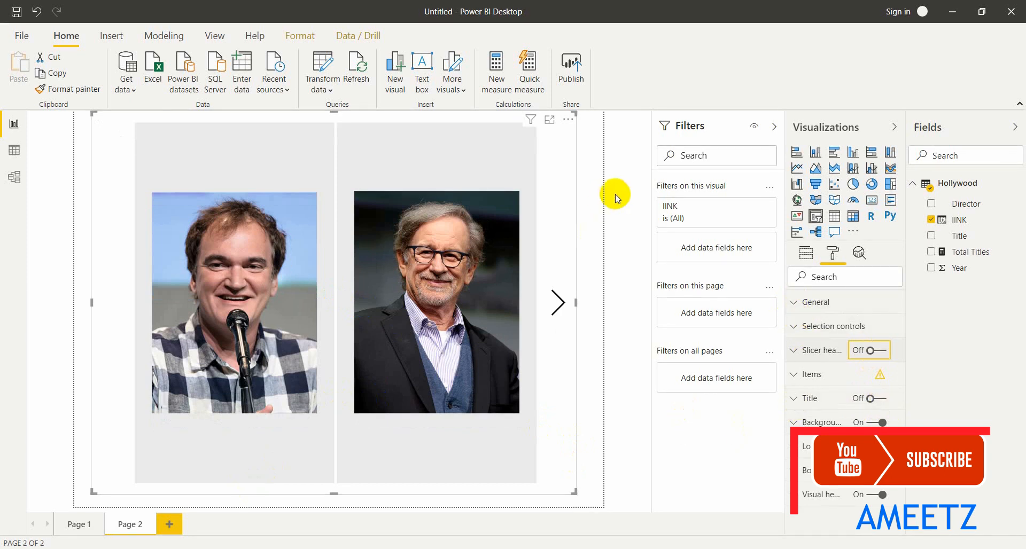
# - Turn on the Tooltip option in Page 2's page information and check its page size settings
pyautogui.click(586, 213)
pyautogui.click(832, 254)
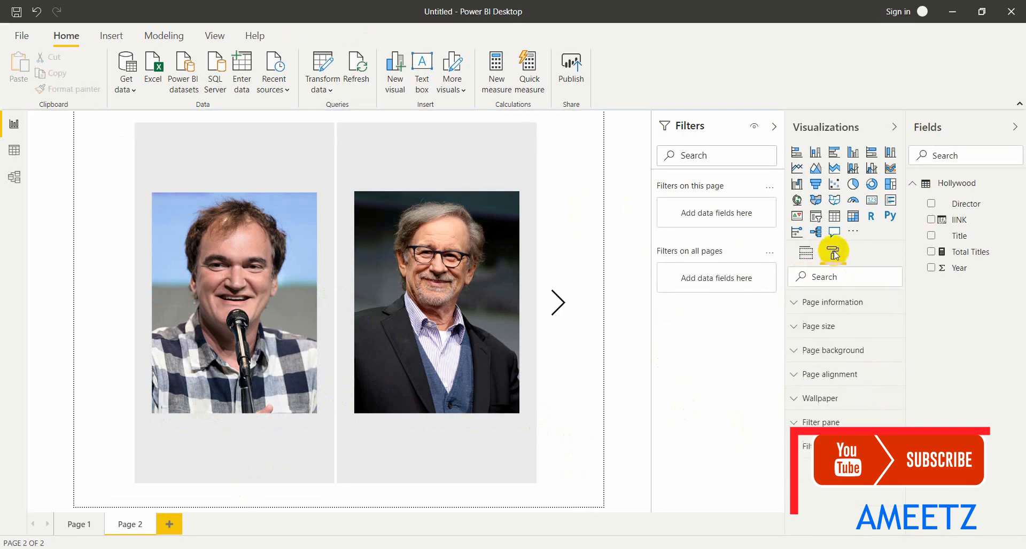
pyautogui.click(803, 302)
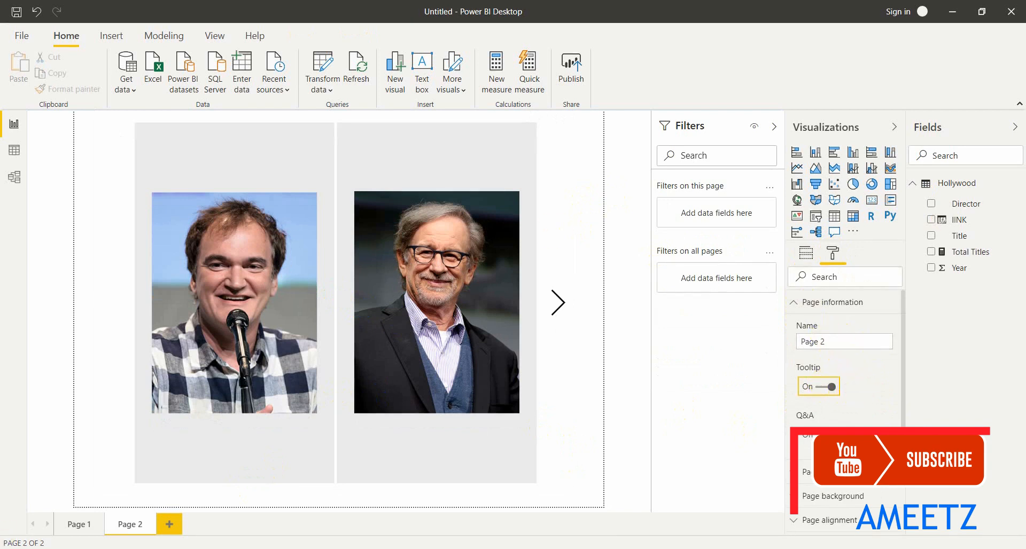
pyautogui.click(794, 303)
pyautogui.click(805, 326)
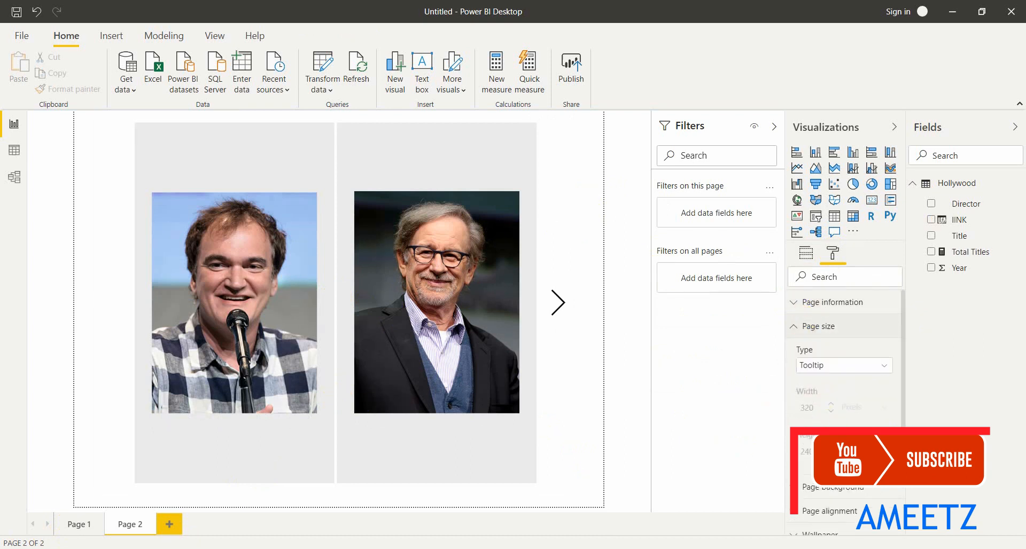
# - Set the tooltip of Page 1's Total Titles by Director bar chart to use report page Page 2
pyautogui.click(92, 528)
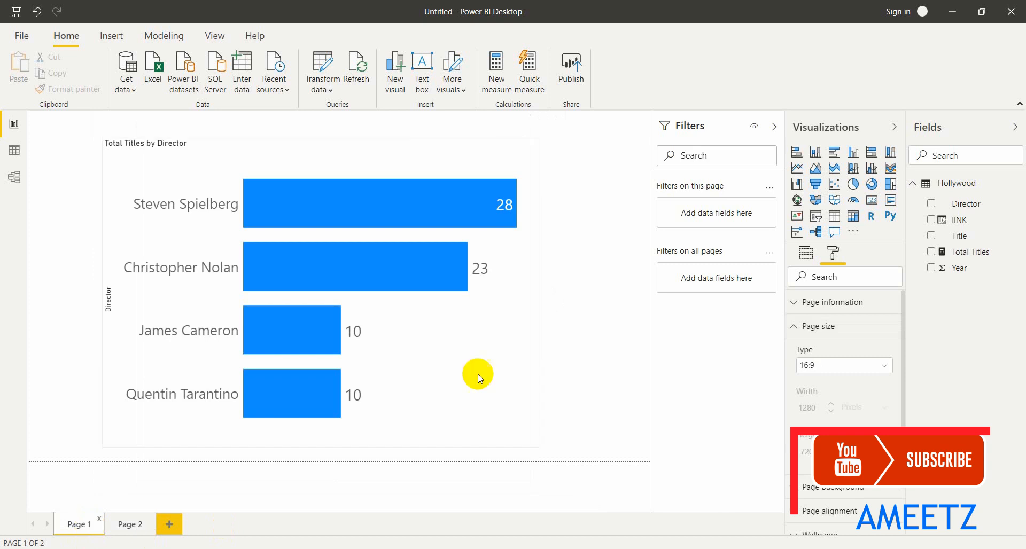
pyautogui.click(437, 153)
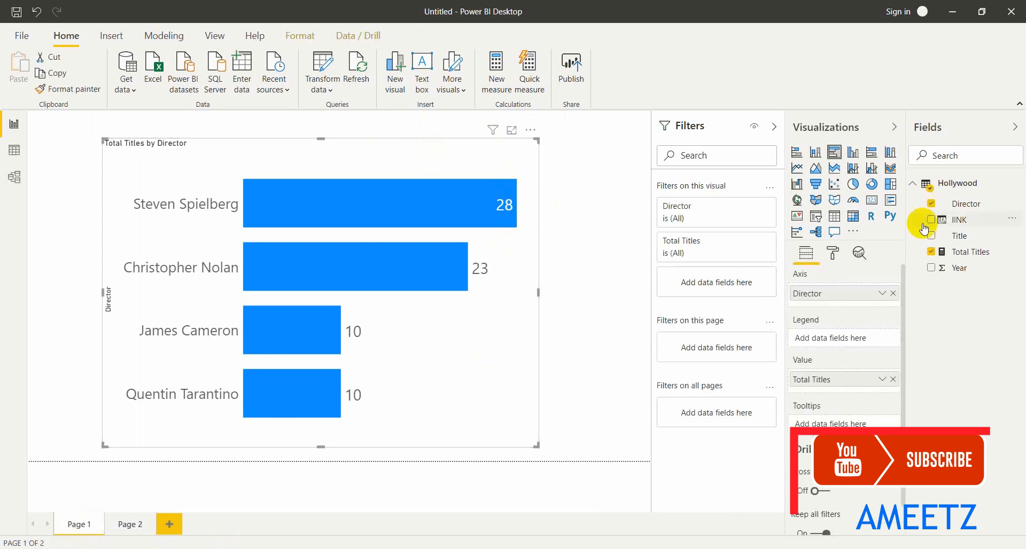
pyautogui.click(833, 257)
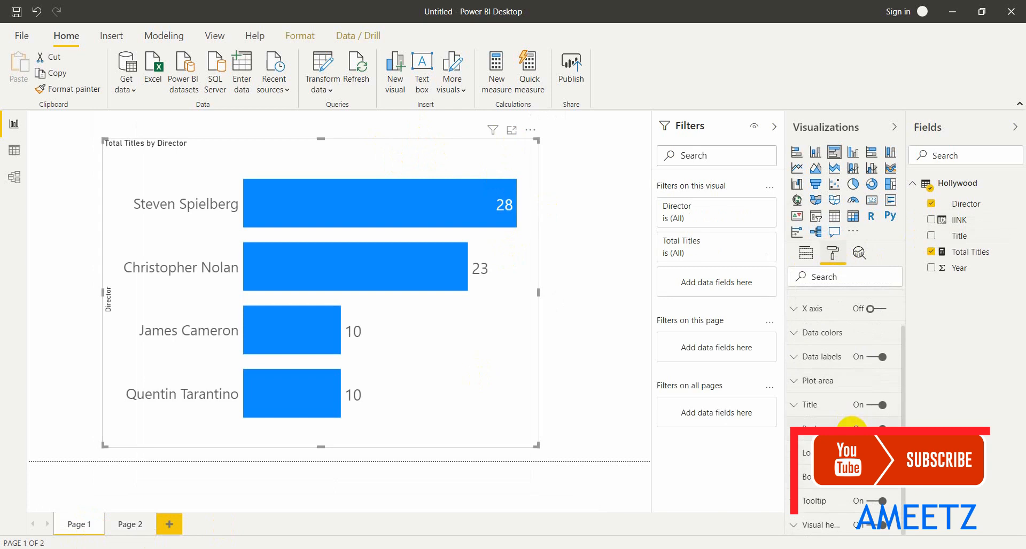
pyautogui.click(817, 499)
pyautogui.scroll(-4, 842, 422)
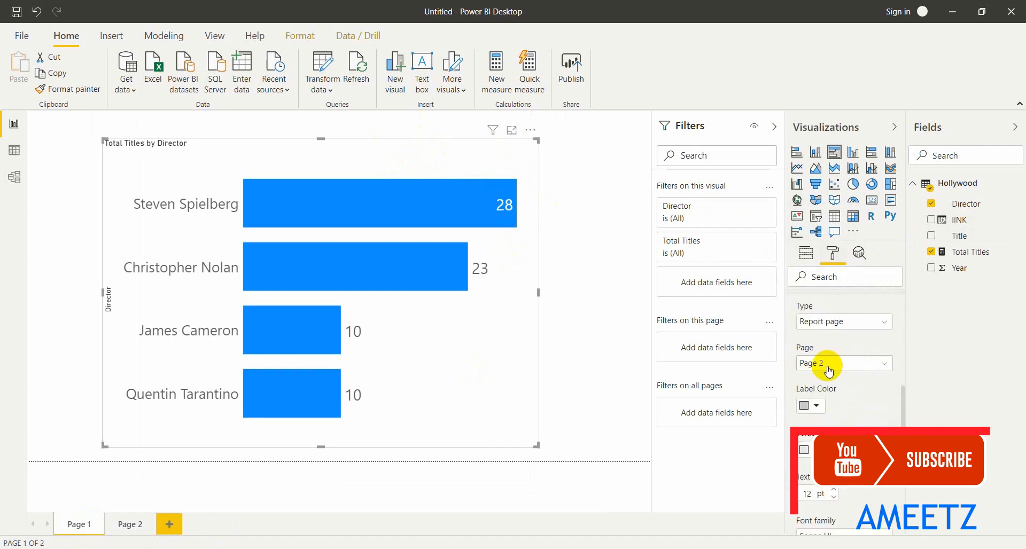
pyautogui.click(829, 372)
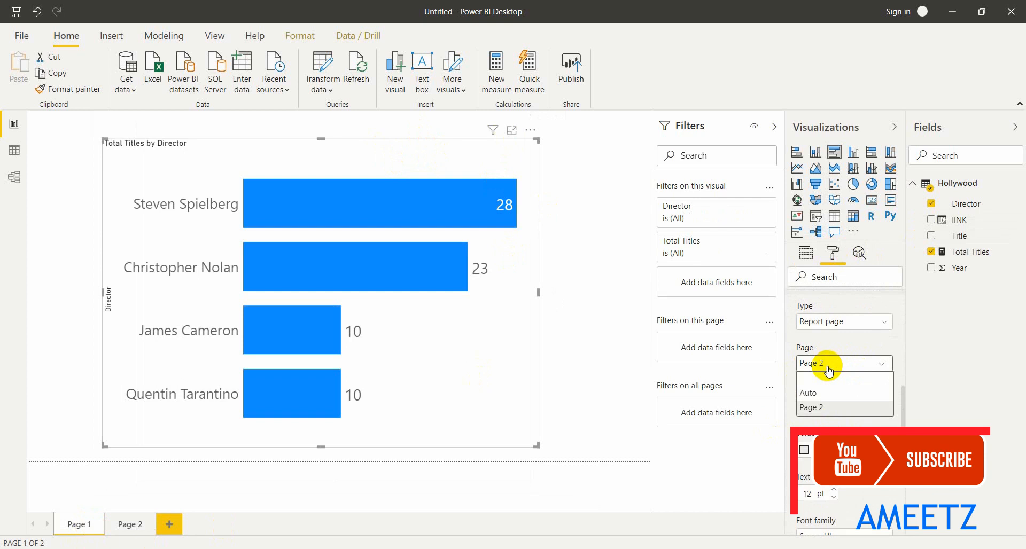
pyautogui.click(829, 408)
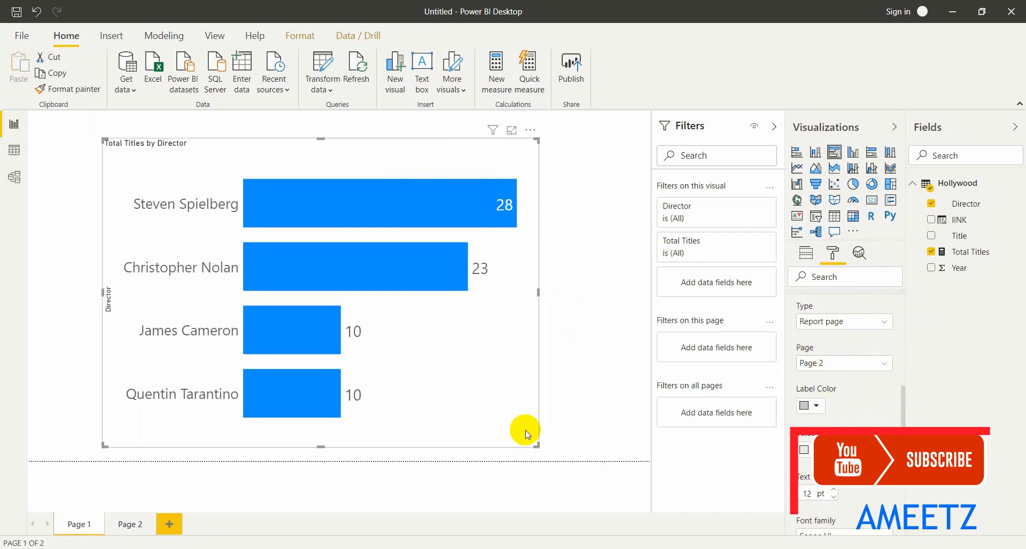
# - Preview the image tooltip over several directors' bars in the chart
pyautogui.moveTo(483, 209)
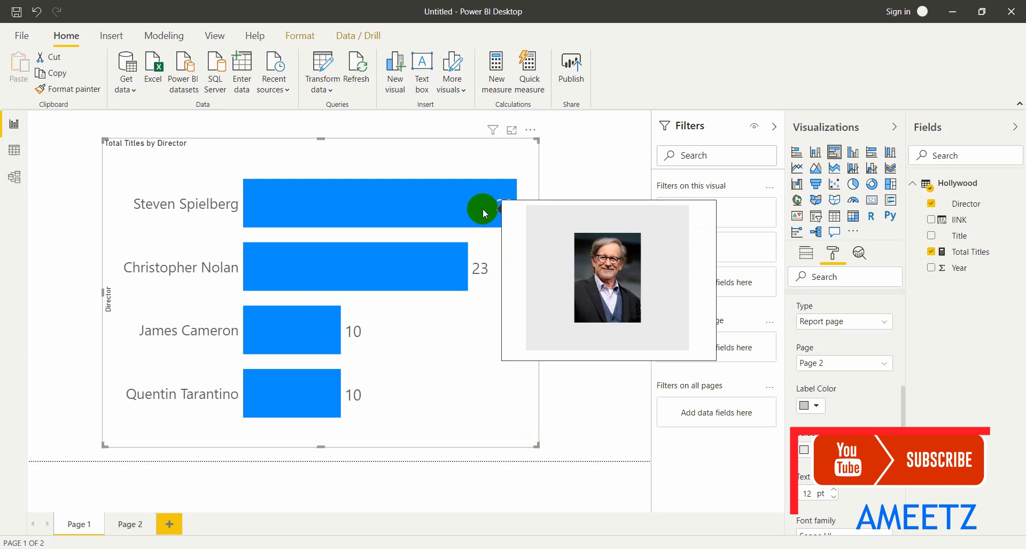
pyautogui.moveTo(428, 258)
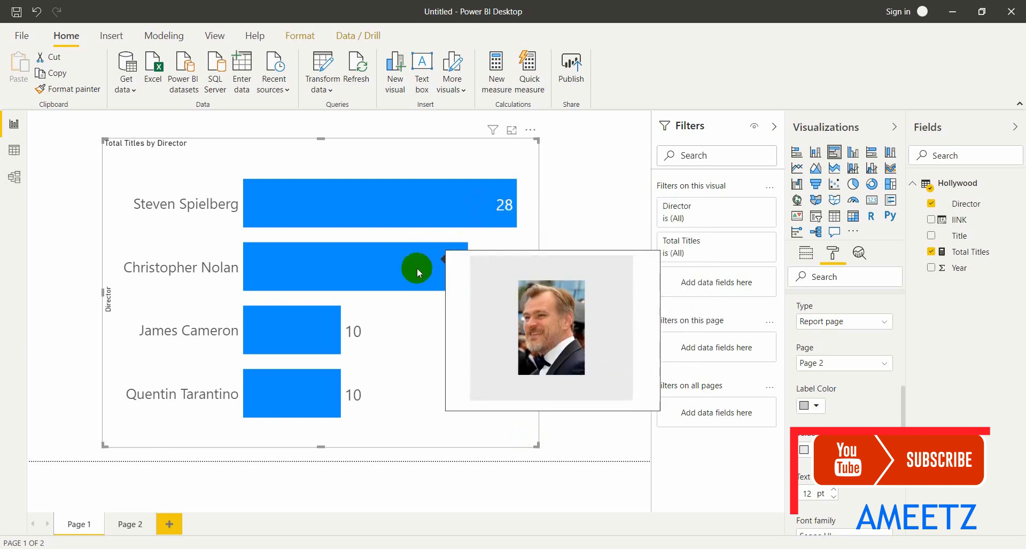
pyautogui.moveTo(292, 396)
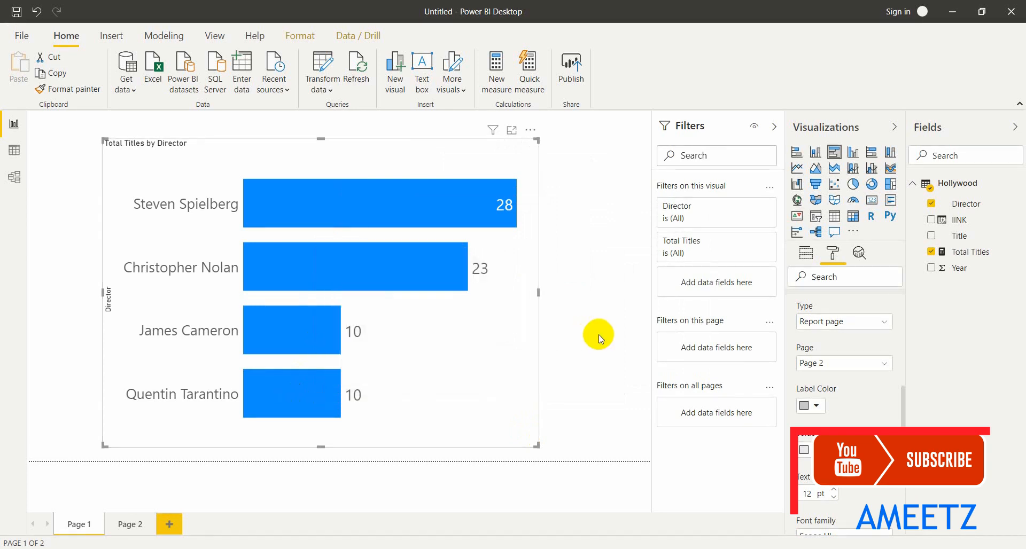
# - Shrink the image slicer on Page 2 to one image wide, keeping it in the page's upper-left area
pyautogui.click(131, 524)
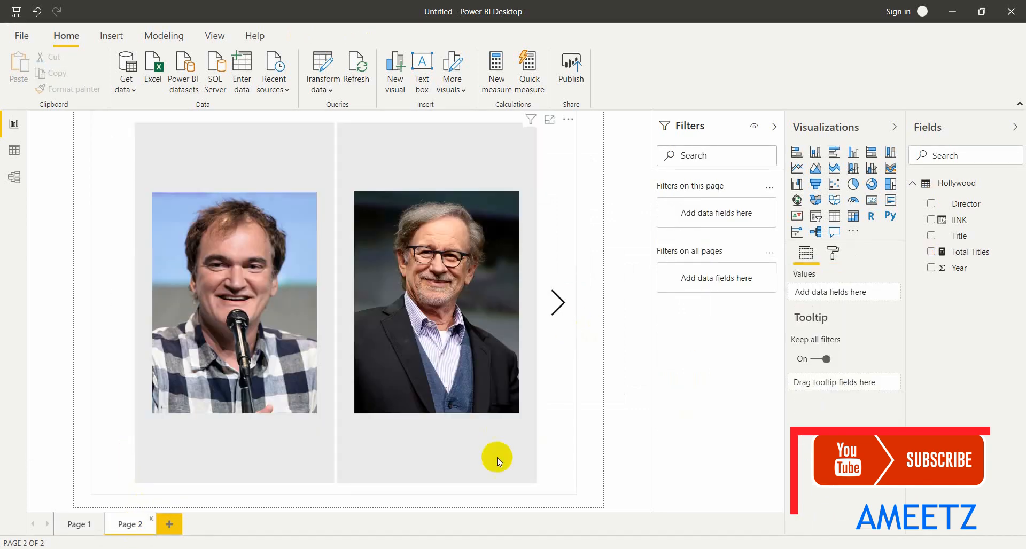
pyautogui.click(527, 479)
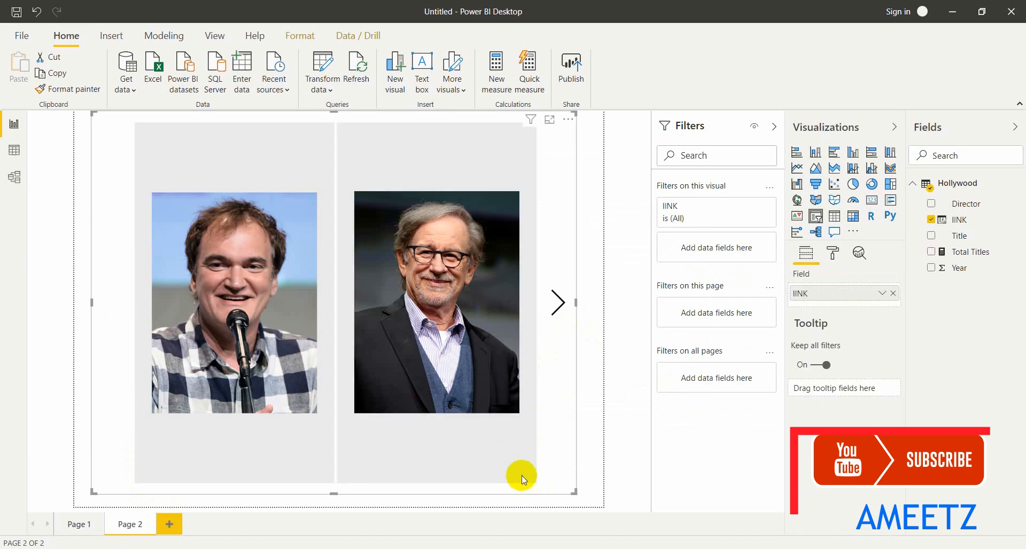
pyautogui.moveTo(577, 492); pyautogui.dragTo(344, 329)
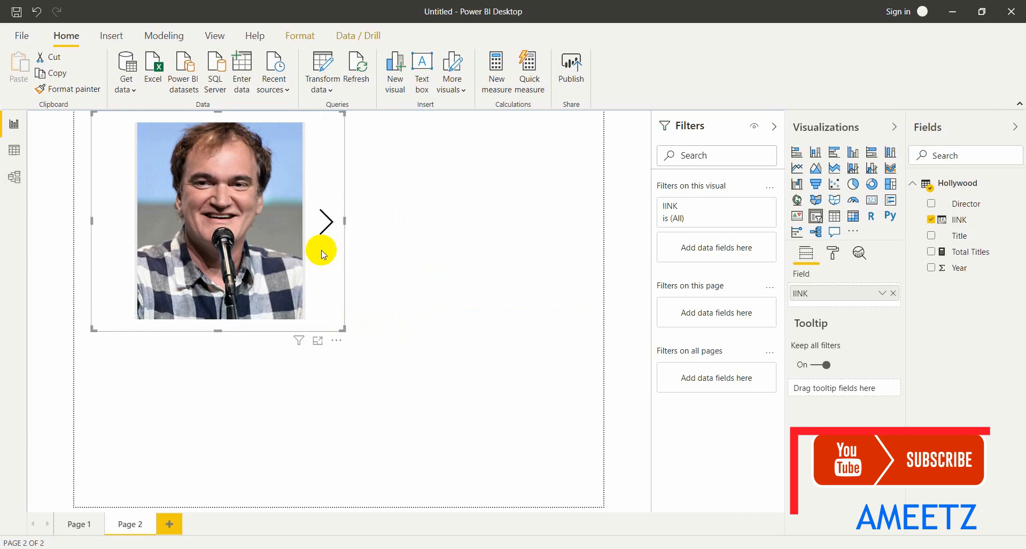
pyautogui.click(423, 322)
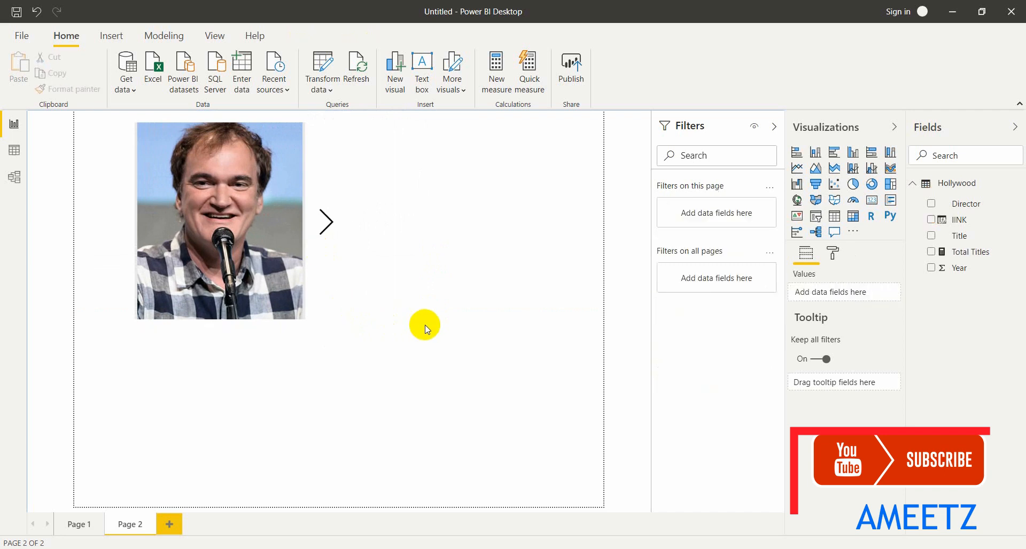
# - Insert a second slicer on Page 2 beside the image slicer and fill it with the Director field
pyautogui.click(319, 307)
pyautogui.click(322, 427)
pyautogui.click(816, 217)
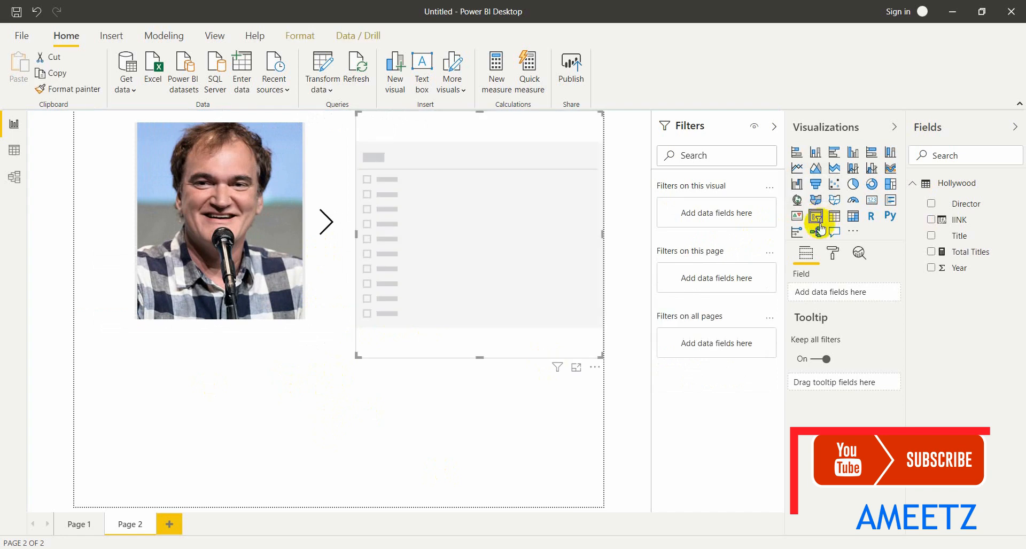
pyautogui.moveTo(967, 205); pyautogui.dragTo(497, 239)
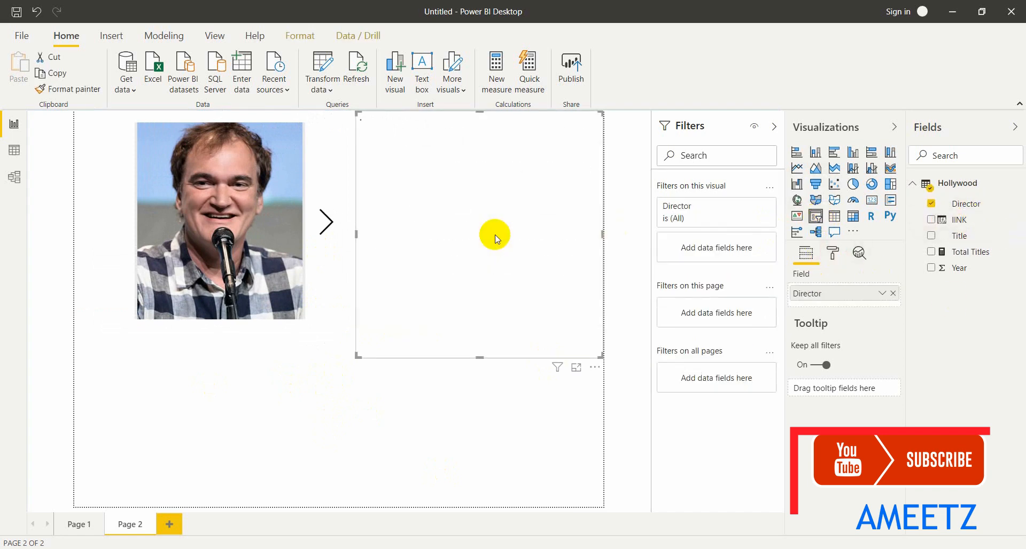
# - Set the Director slicer's orientation to Horizontal and turn off its slicer header
pyautogui.click(833, 253)
pyautogui.click(820, 350)
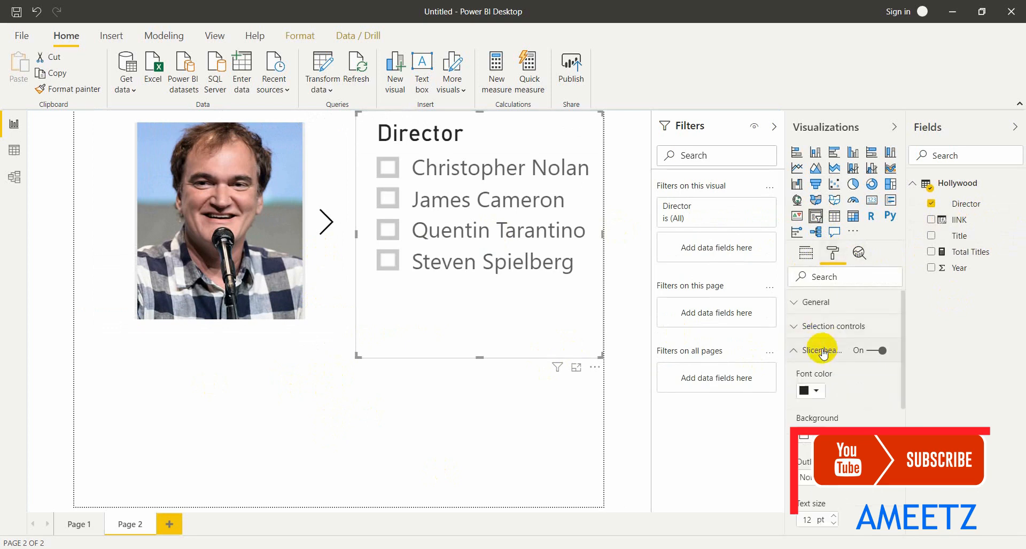
pyautogui.click(817, 302)
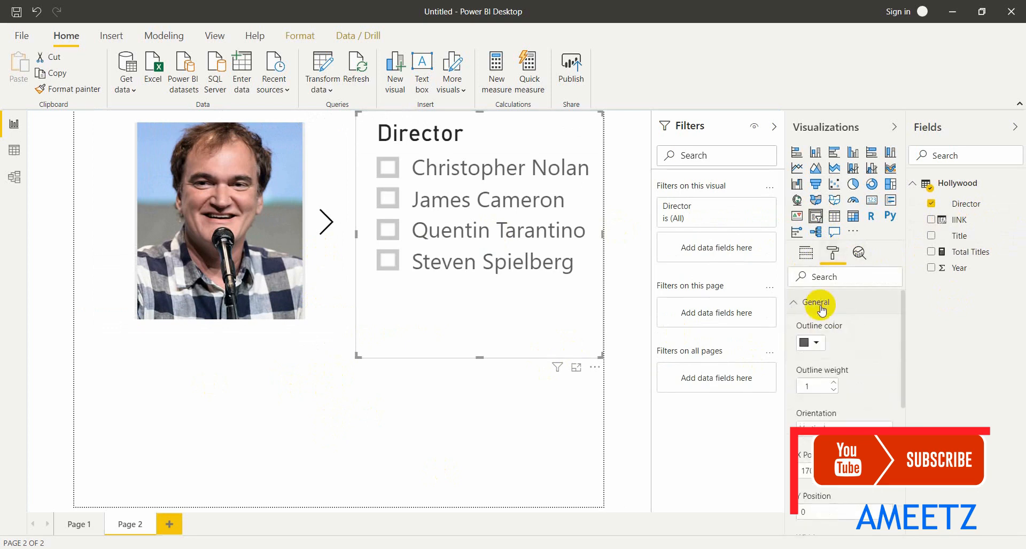
pyautogui.click(820, 425)
pyautogui.click(807, 459)
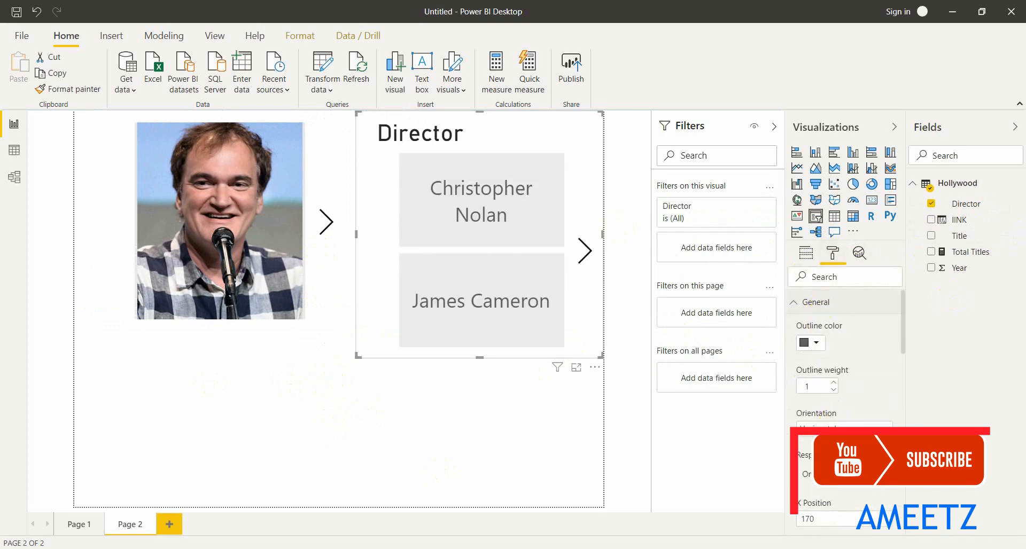
pyautogui.click(799, 305)
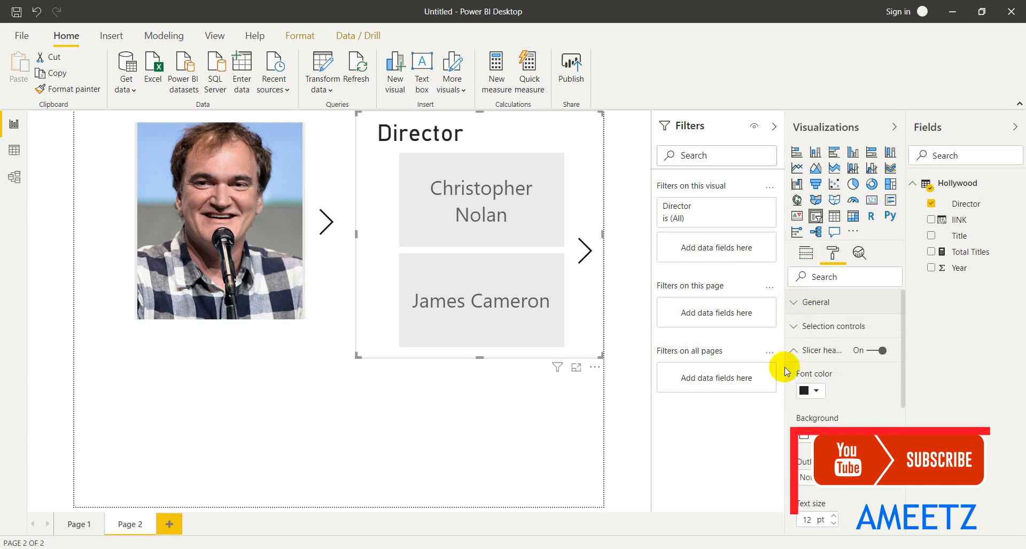
pyautogui.click(864, 350)
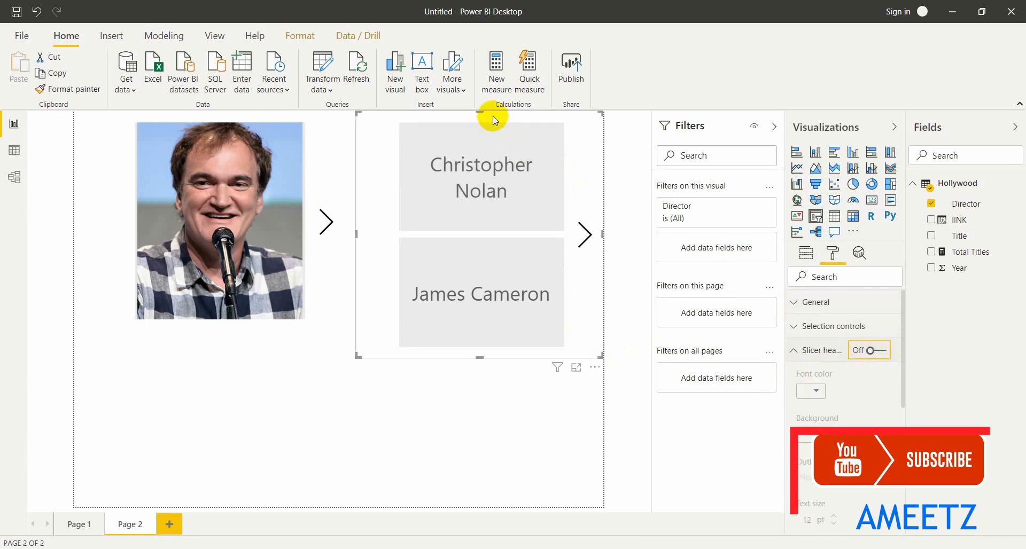
# - Reduce the Director slicer's height to a single name tile and place it directly below the image slicer
pyautogui.moveTo(482, 113); pyautogui.dragTo(476, 213)
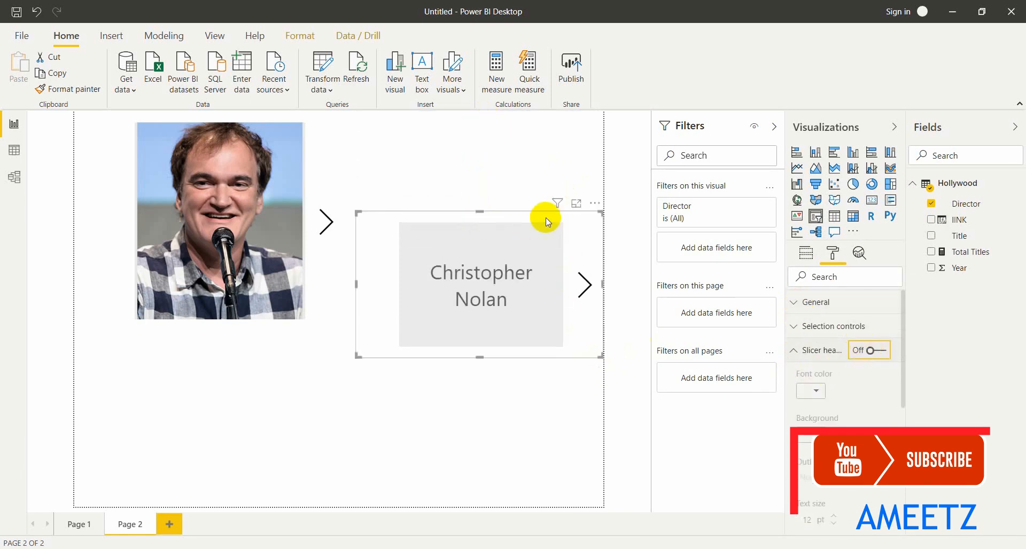
pyautogui.moveTo(543, 217); pyautogui.dragTo(310, 342)
pyautogui.click(297, 377)
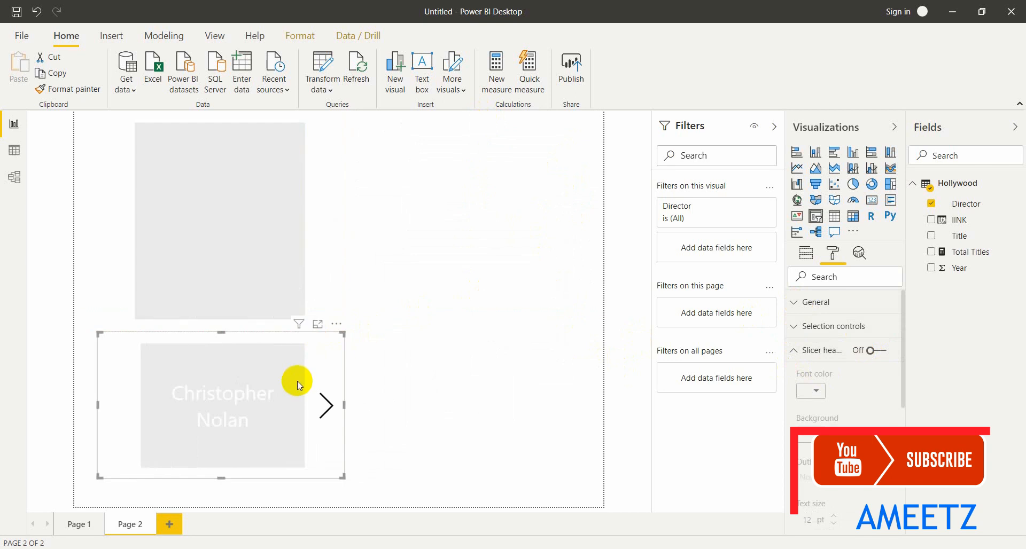
pyautogui.click(297, 382)
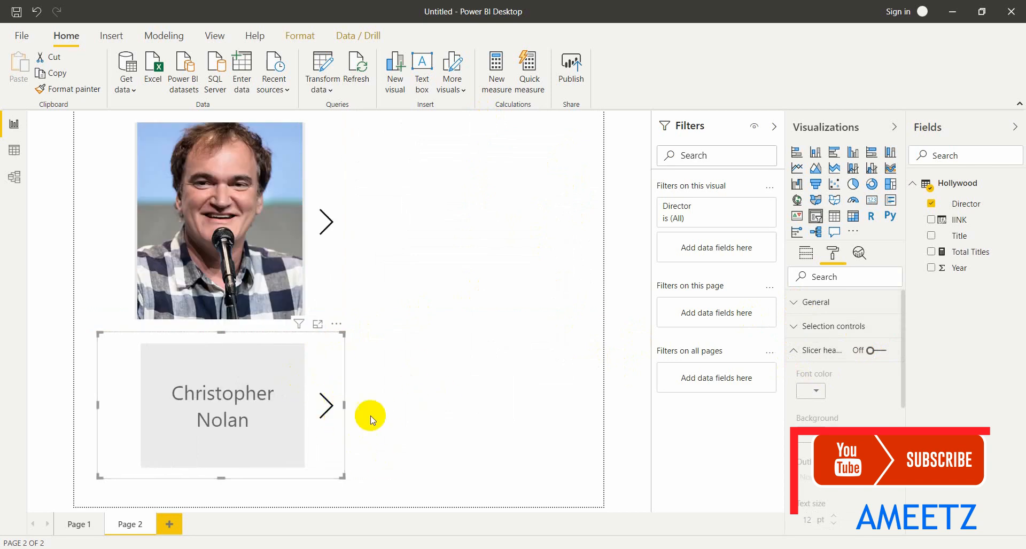
pyautogui.click(323, 167)
pyautogui.click(328, 359)
# - Return to Page 1 and check the tooltip's image and name on each director's bar
pyautogui.click(78, 523)
pyautogui.moveTo(396, 201)
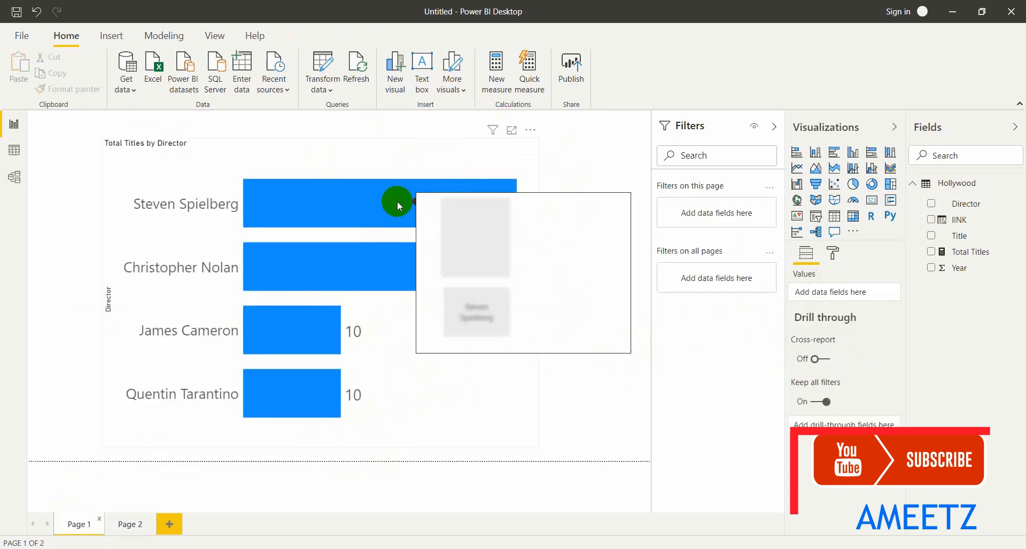
pyautogui.moveTo(374, 266)
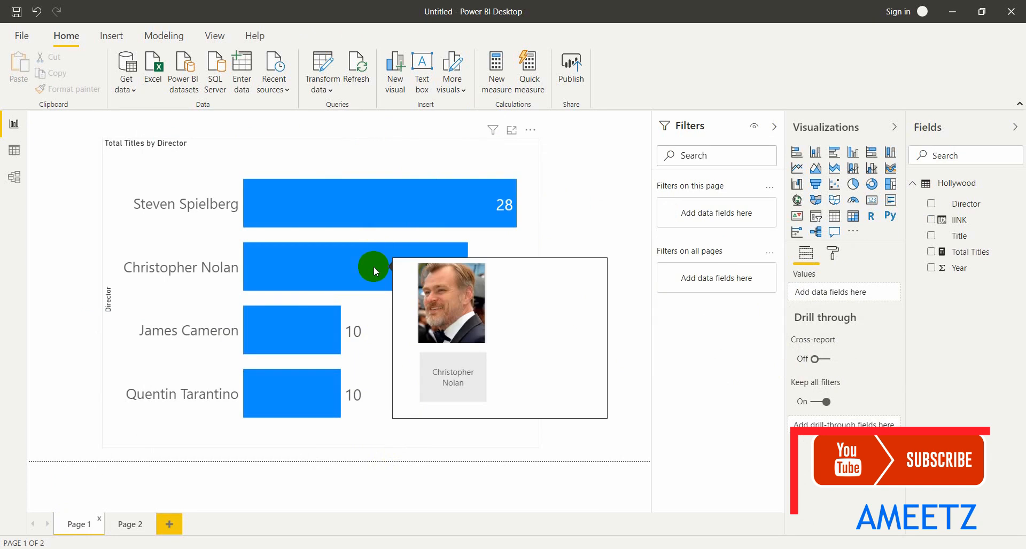
pyautogui.moveTo(301, 321)
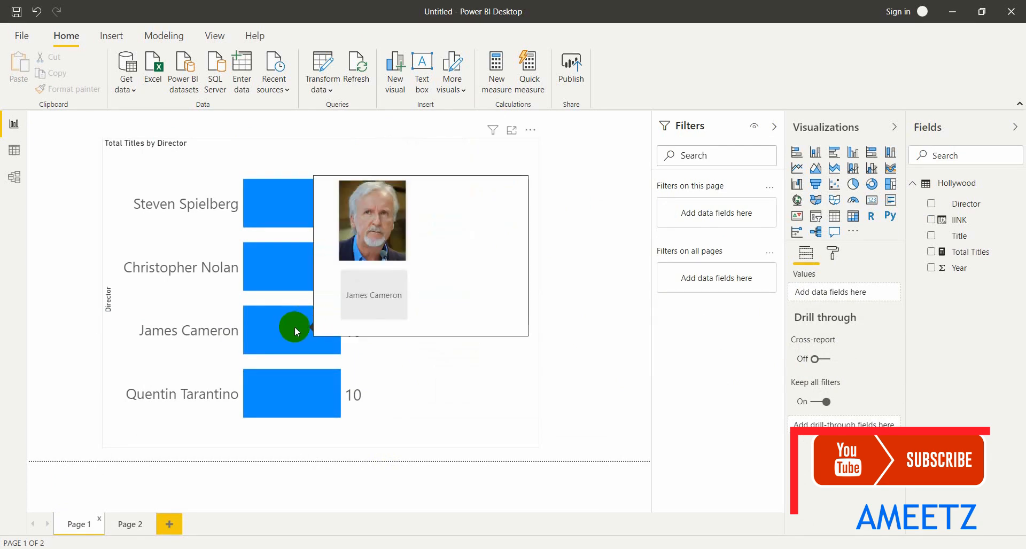
pyautogui.moveTo(293, 399)
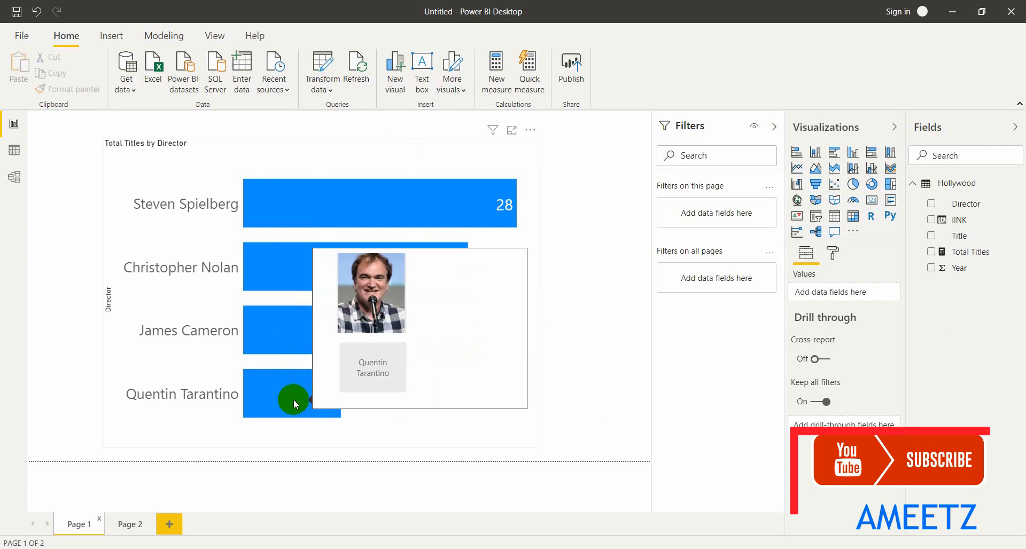
pyautogui.moveTo(468, 197)
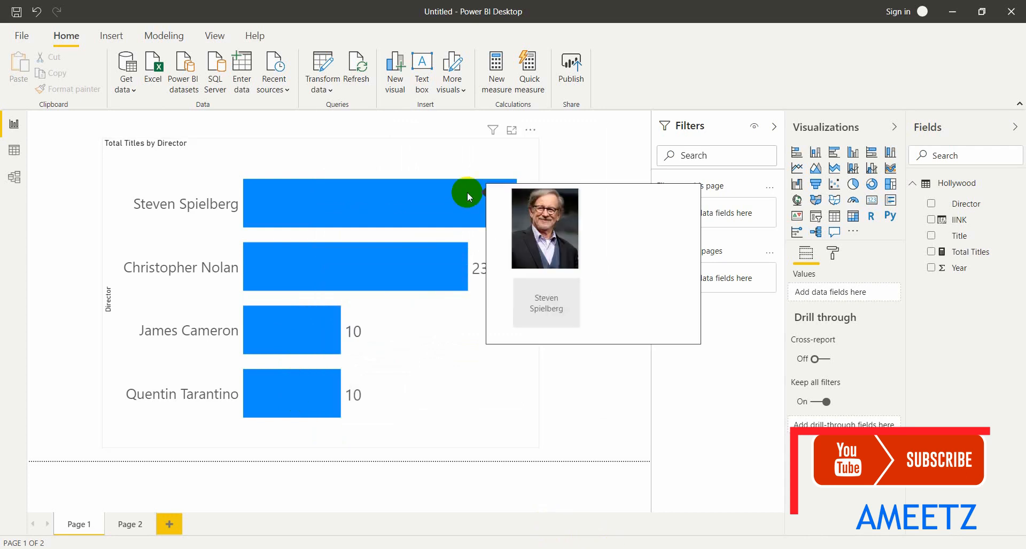